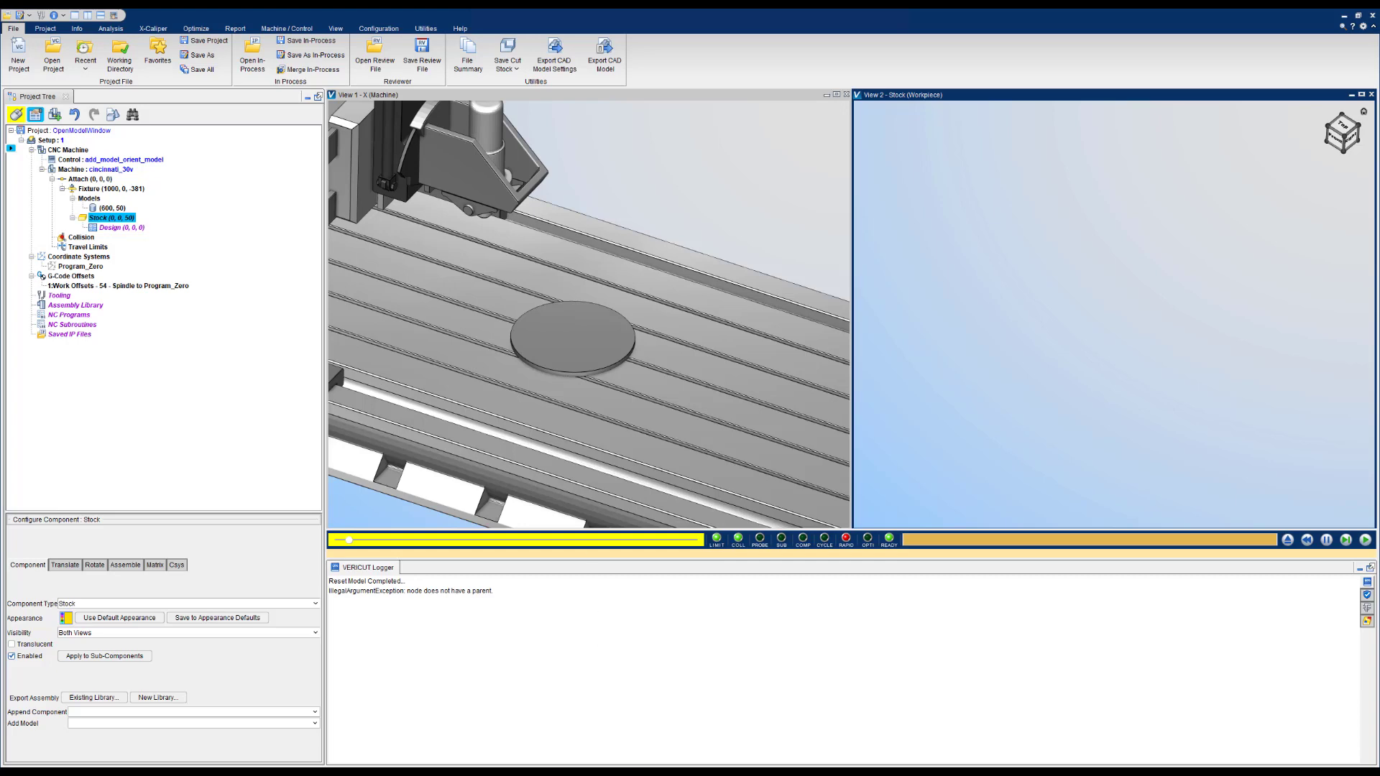
Add VERICUT_TechTips_Stock.stp from the Models folder to the Stock, placing a cylinder on the fixture.
left_click(596, 733)
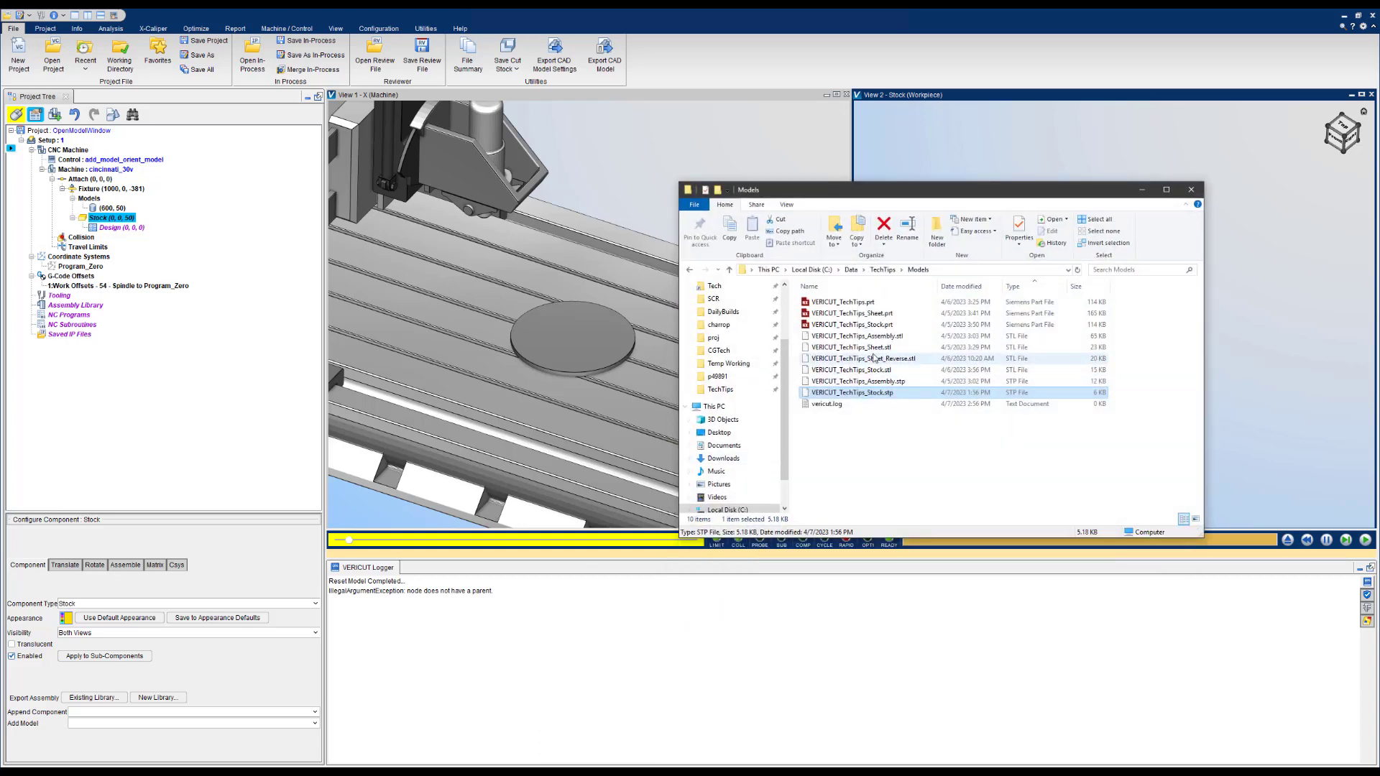
left_click_drag(847, 399, 101, 221)
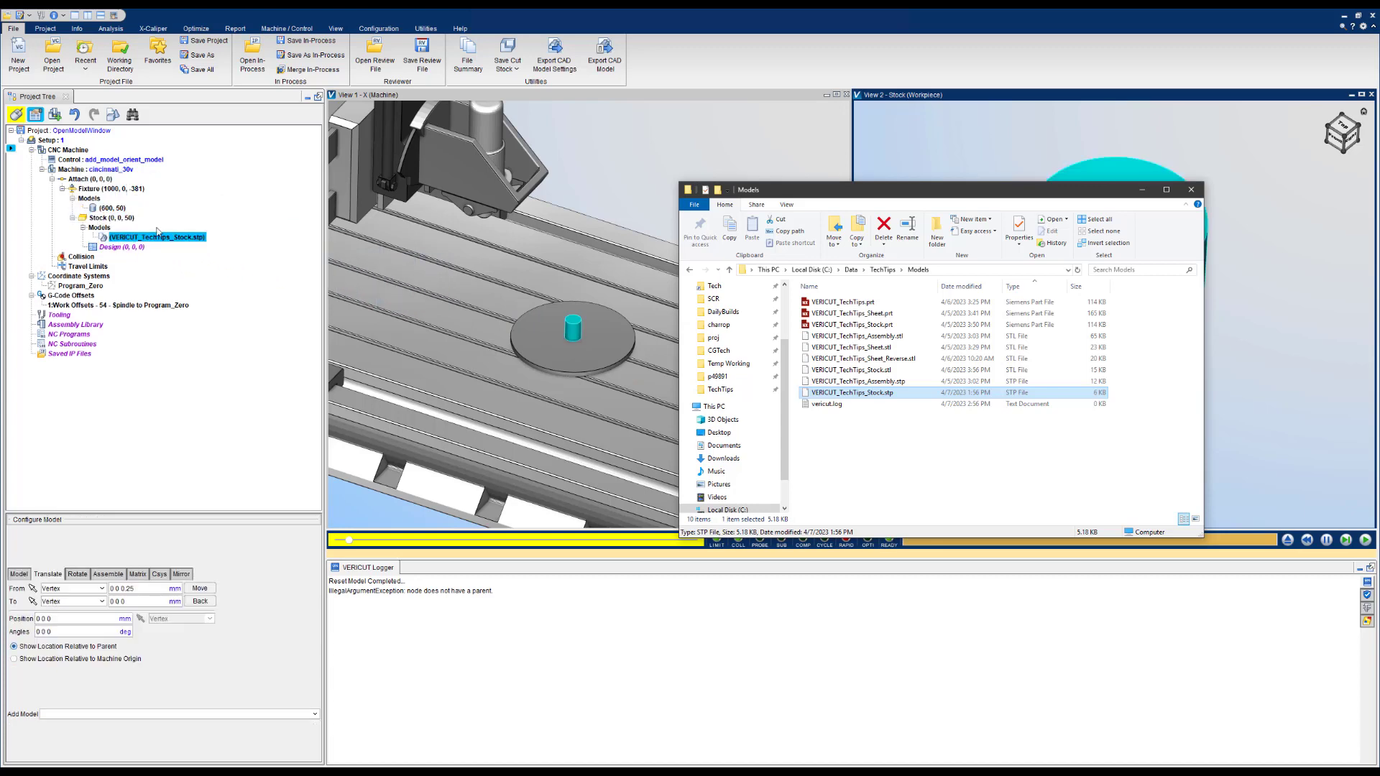
left_click(1142, 190)
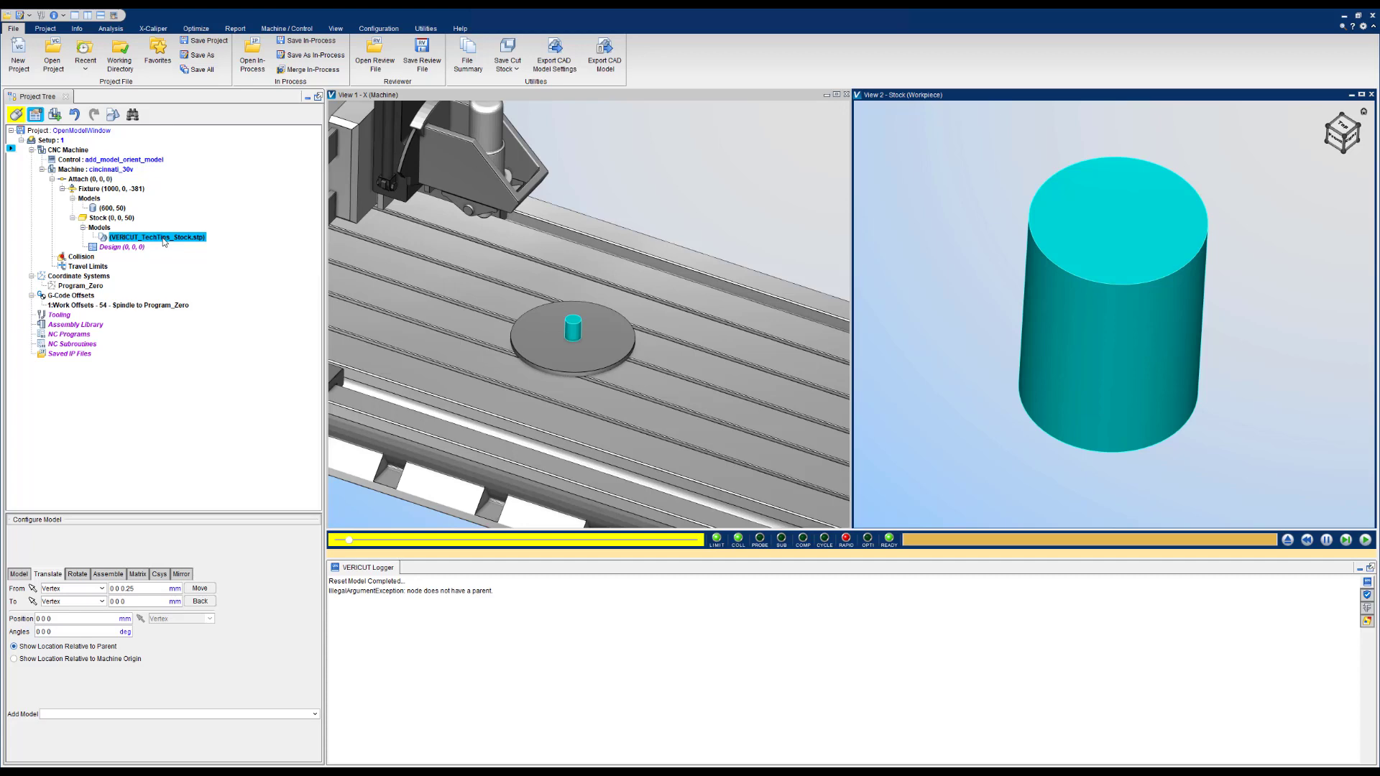
Delete the VERICUT_TechTips_Stock.stp model from the Stock.
key("Delete")
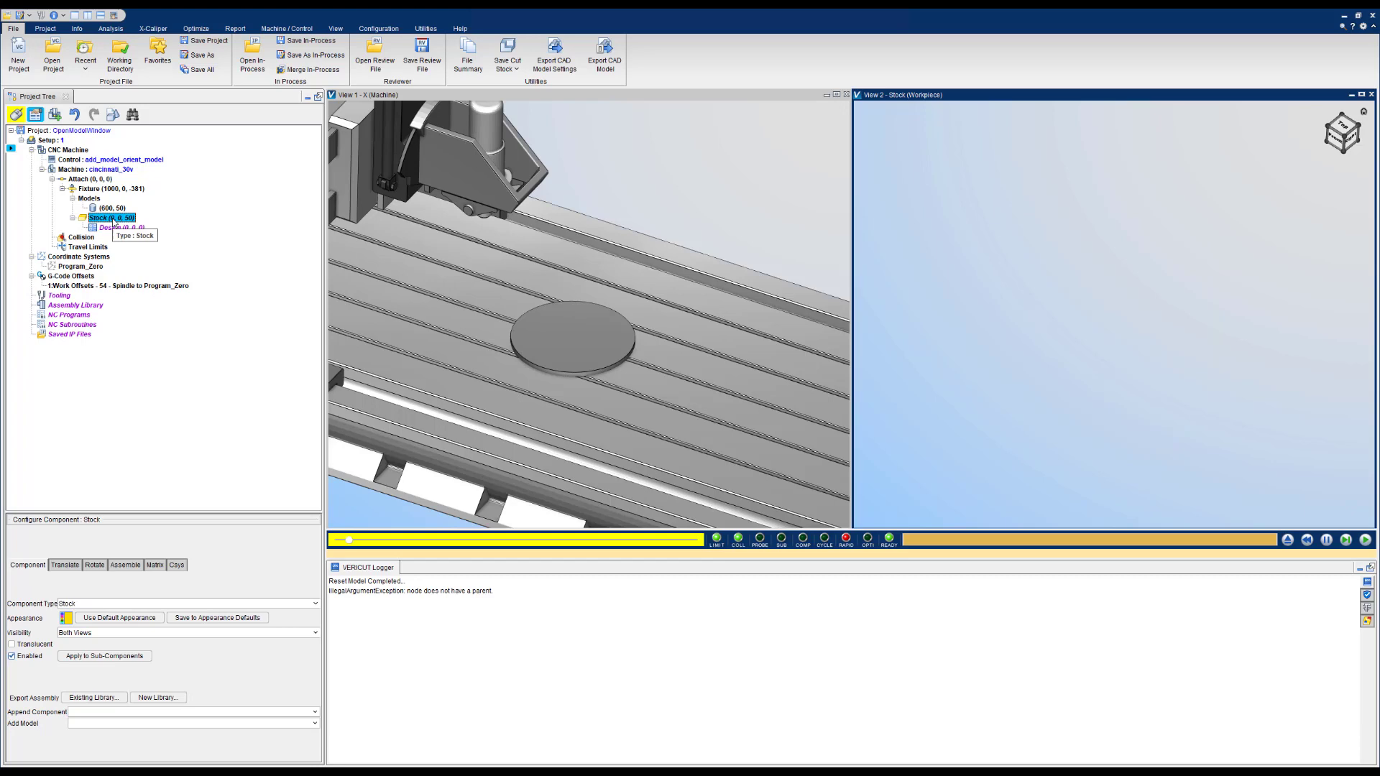
right_click(114, 222)
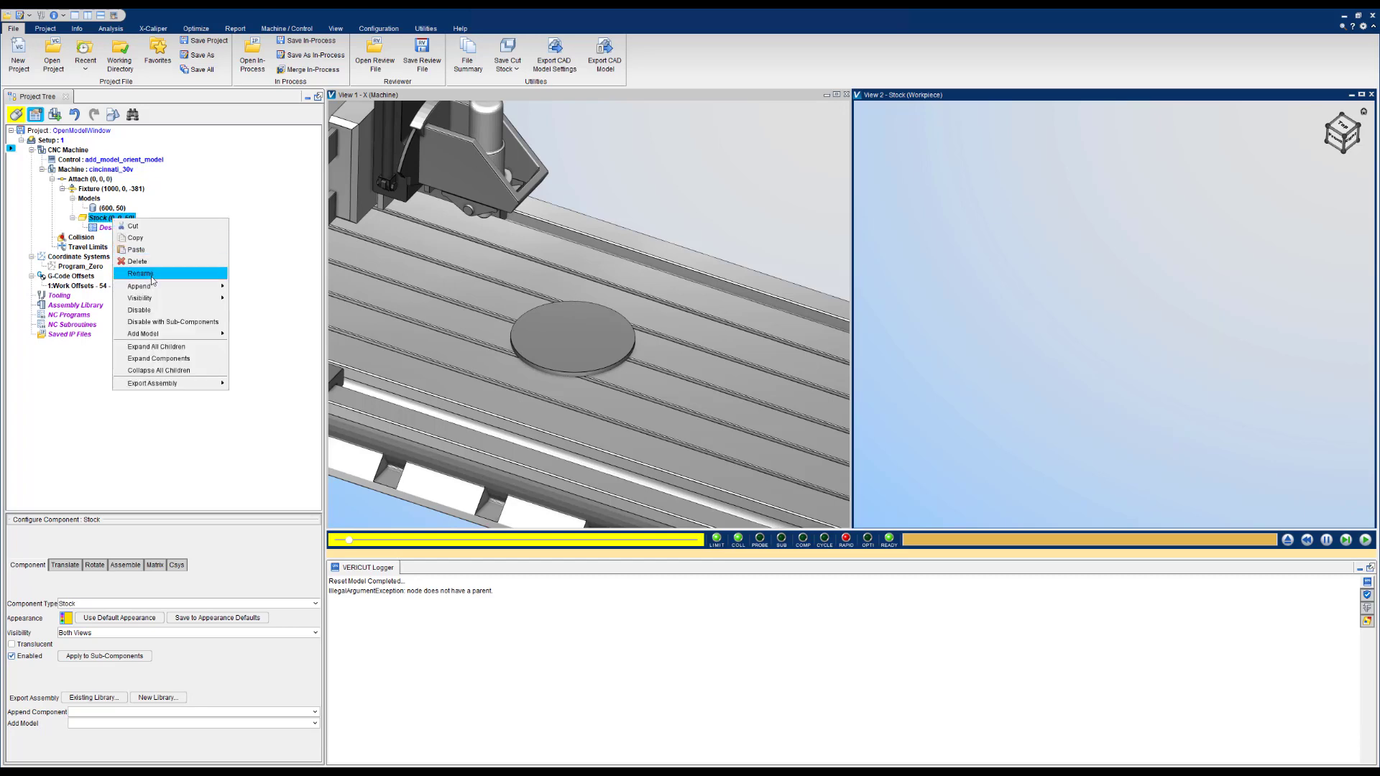
mouse_move(175, 337)
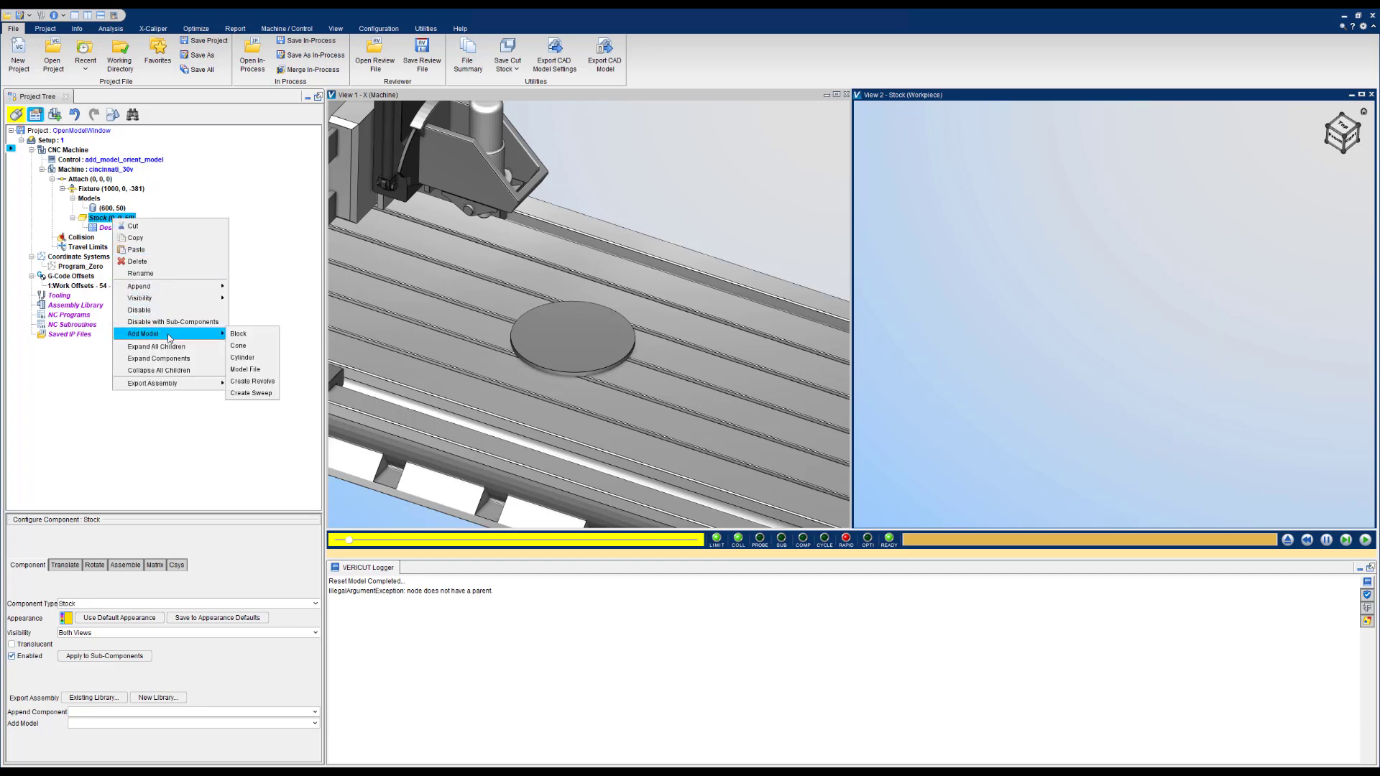
left_click(253, 371)
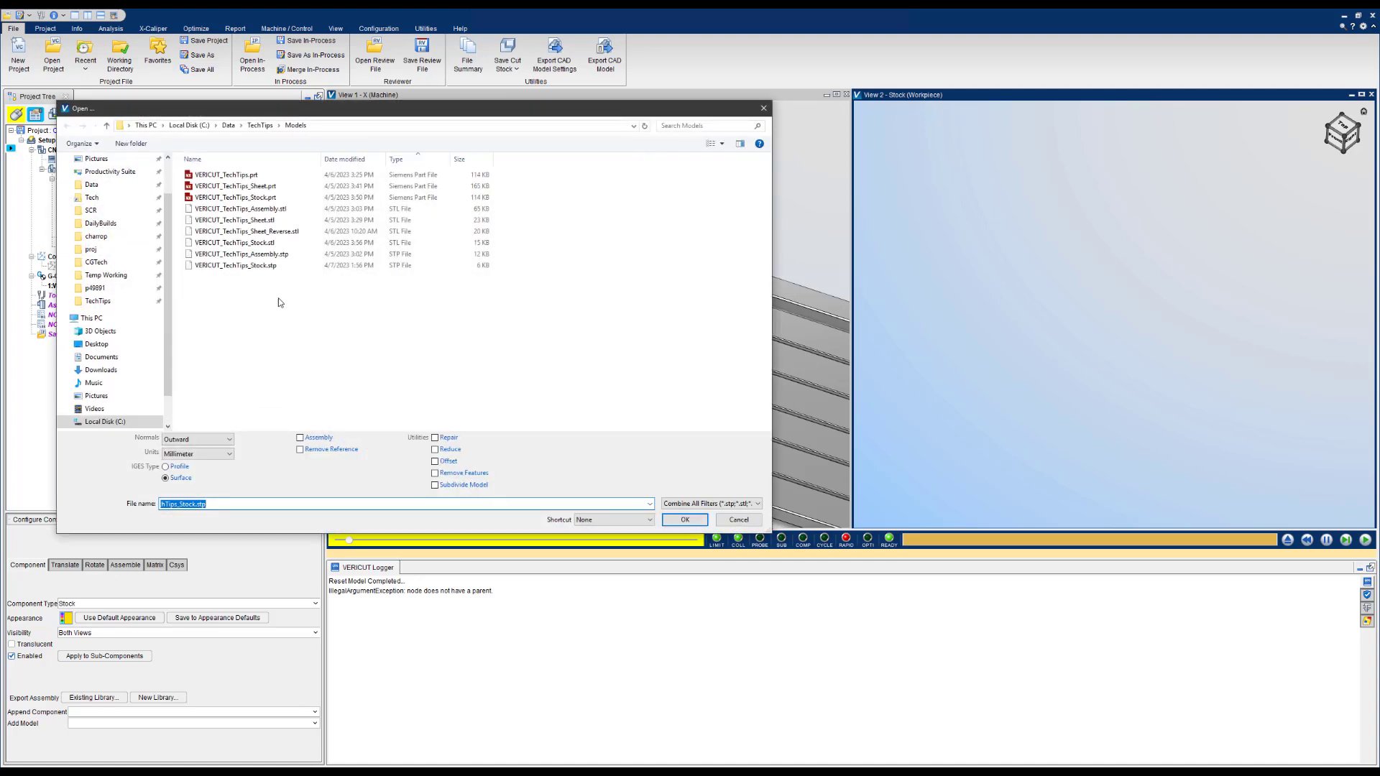
left_click(279, 301)
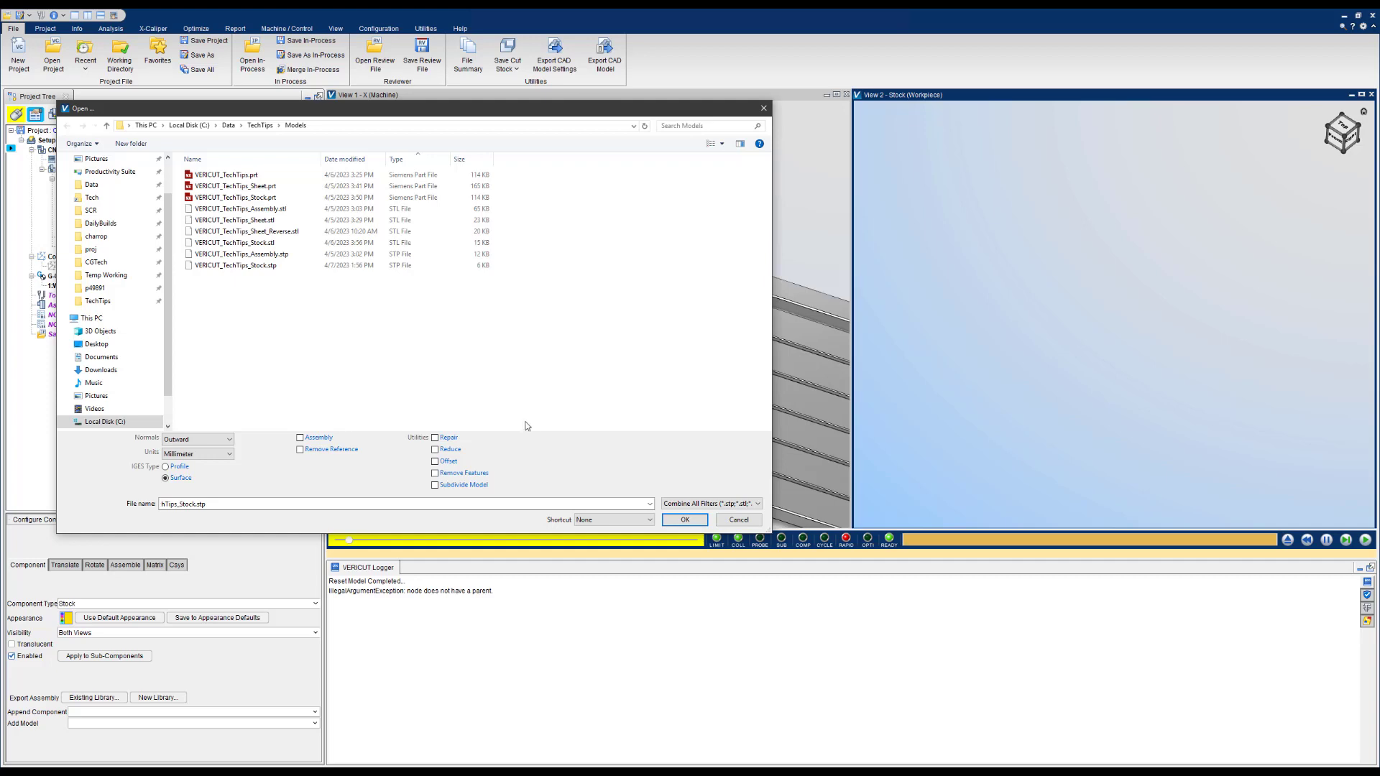
left_click(748, 522)
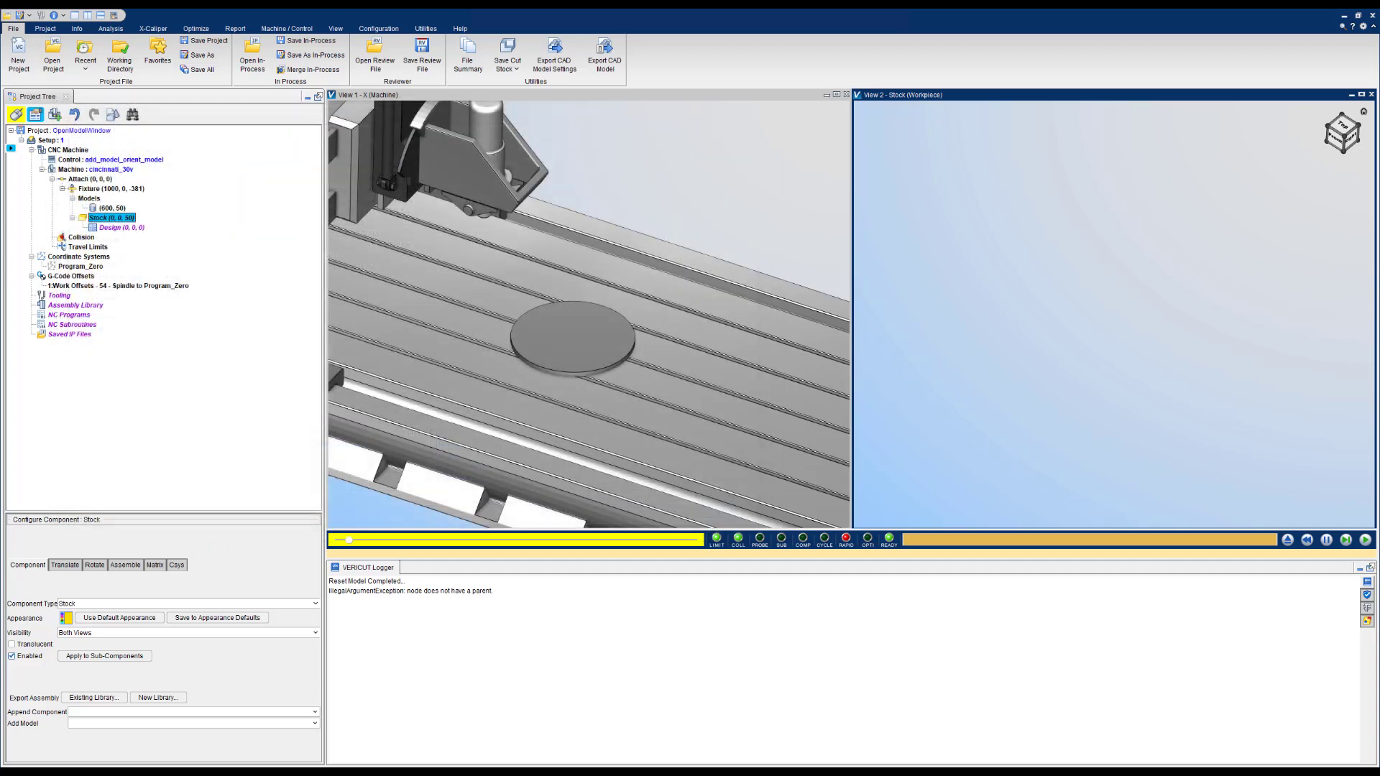
Start adding a model file to the Stock through Add Model > Model File.
right_click(114, 224)
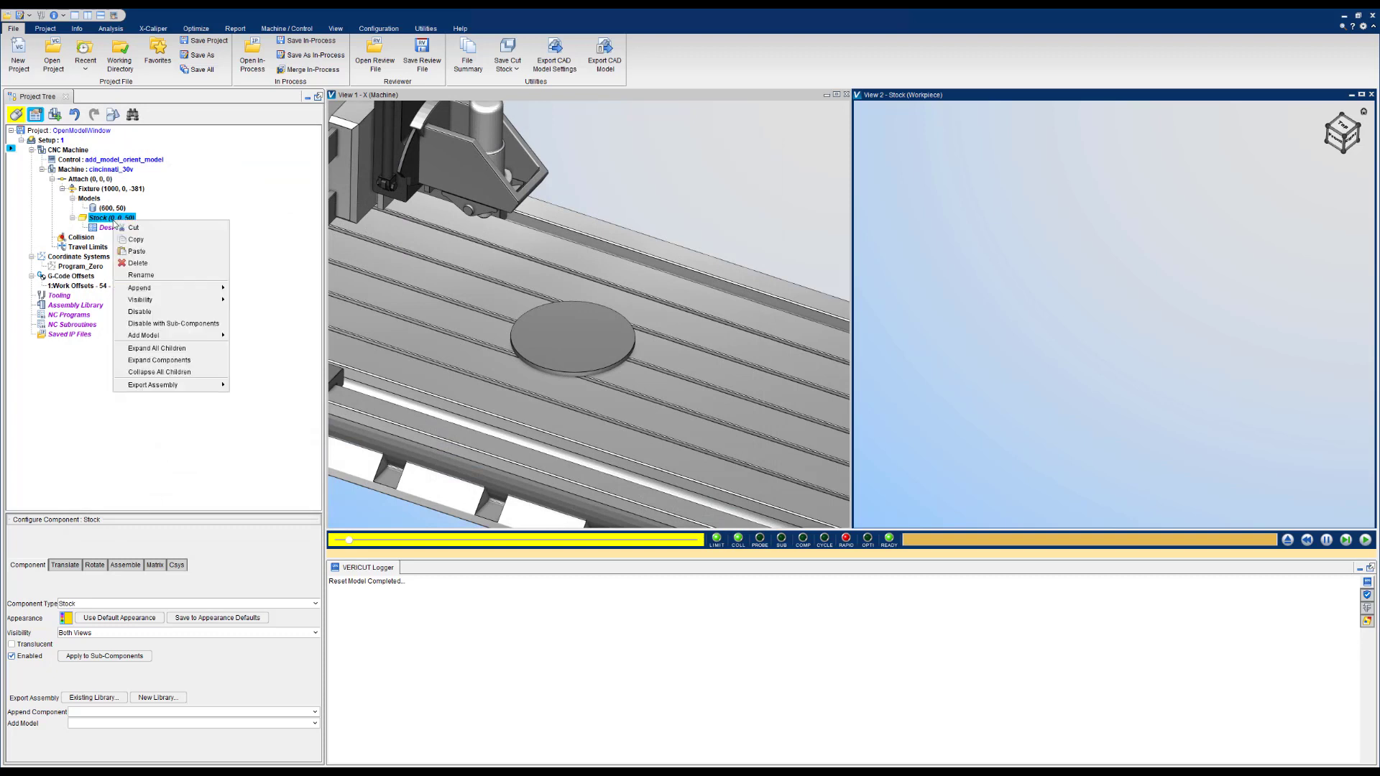
mouse_move(173, 339)
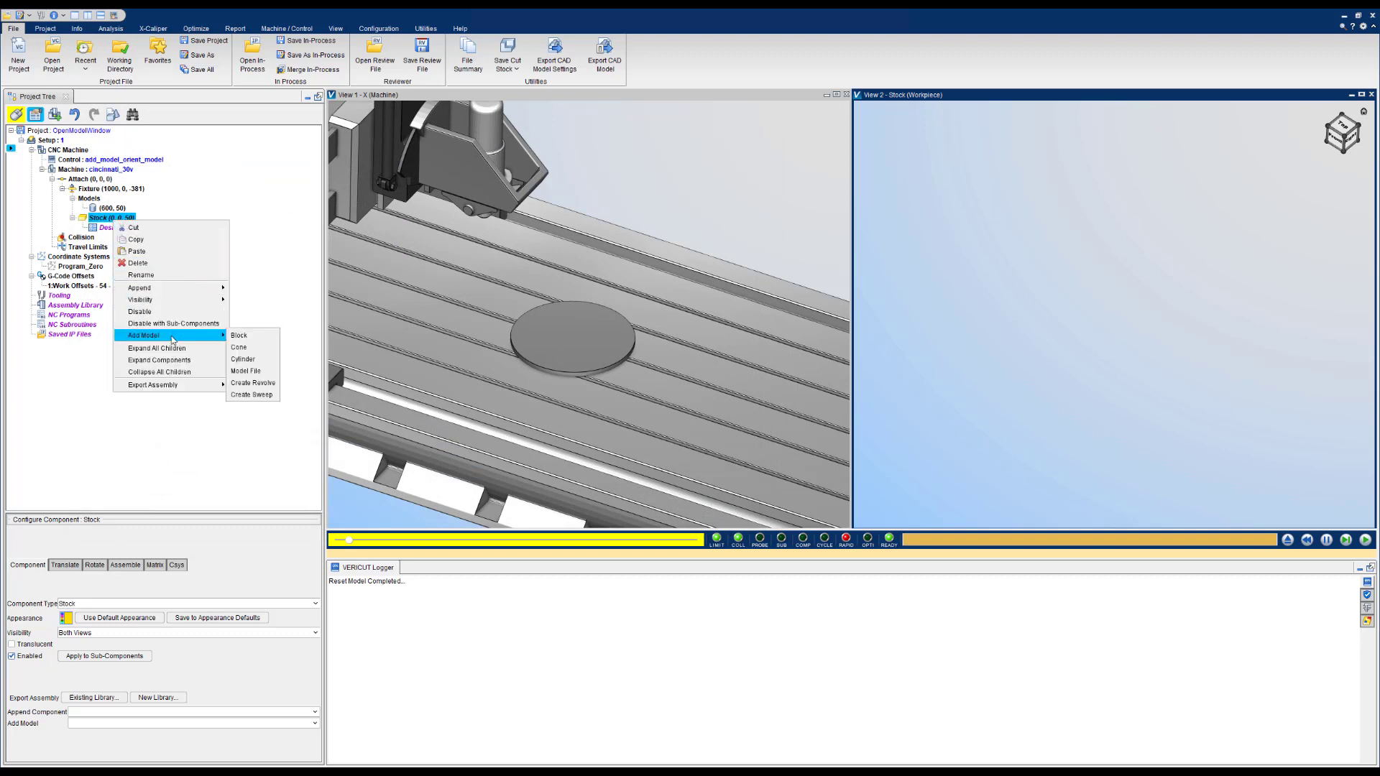
left_click(248, 372)
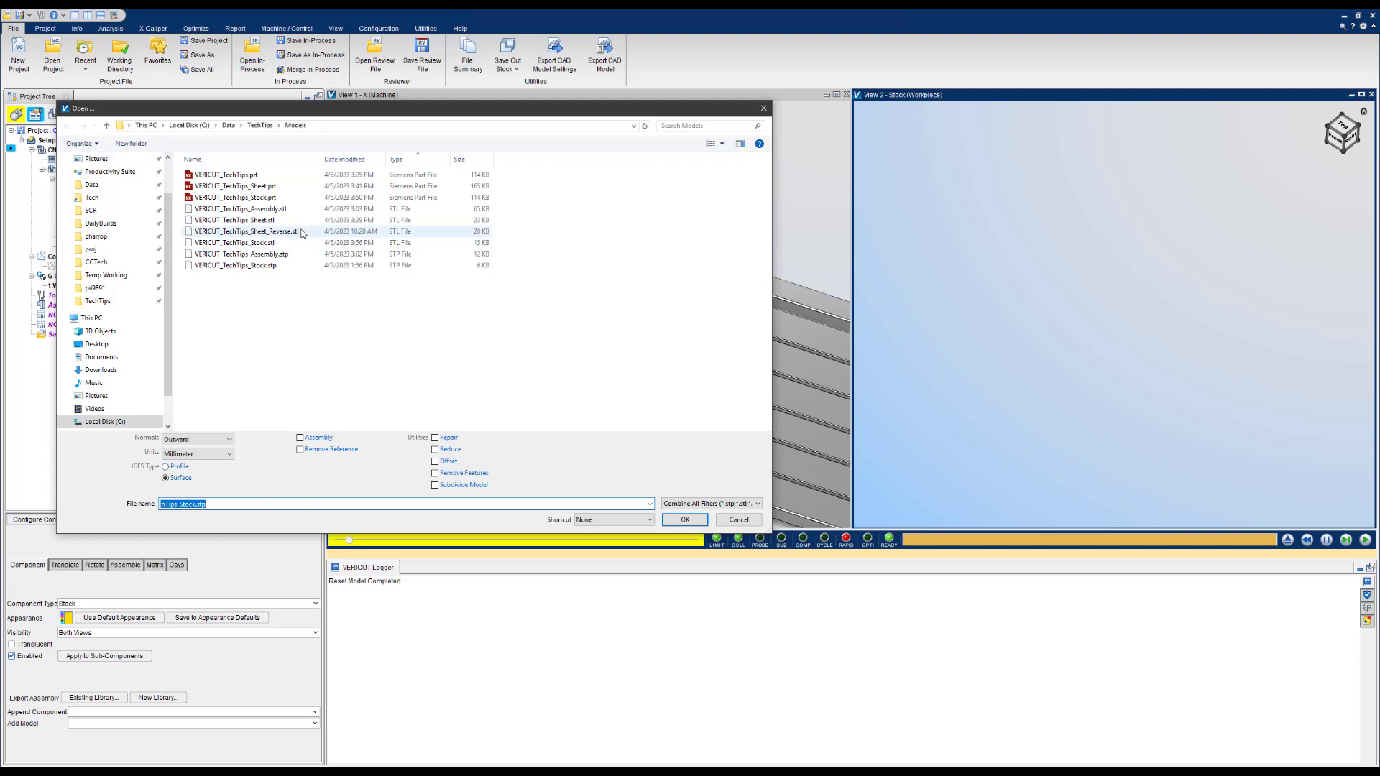
Load VERICUT_TechTips_Sheet_Reverse.stl into the Stock, then zoom and orbit to view the cylinder.
left_click(249, 231)
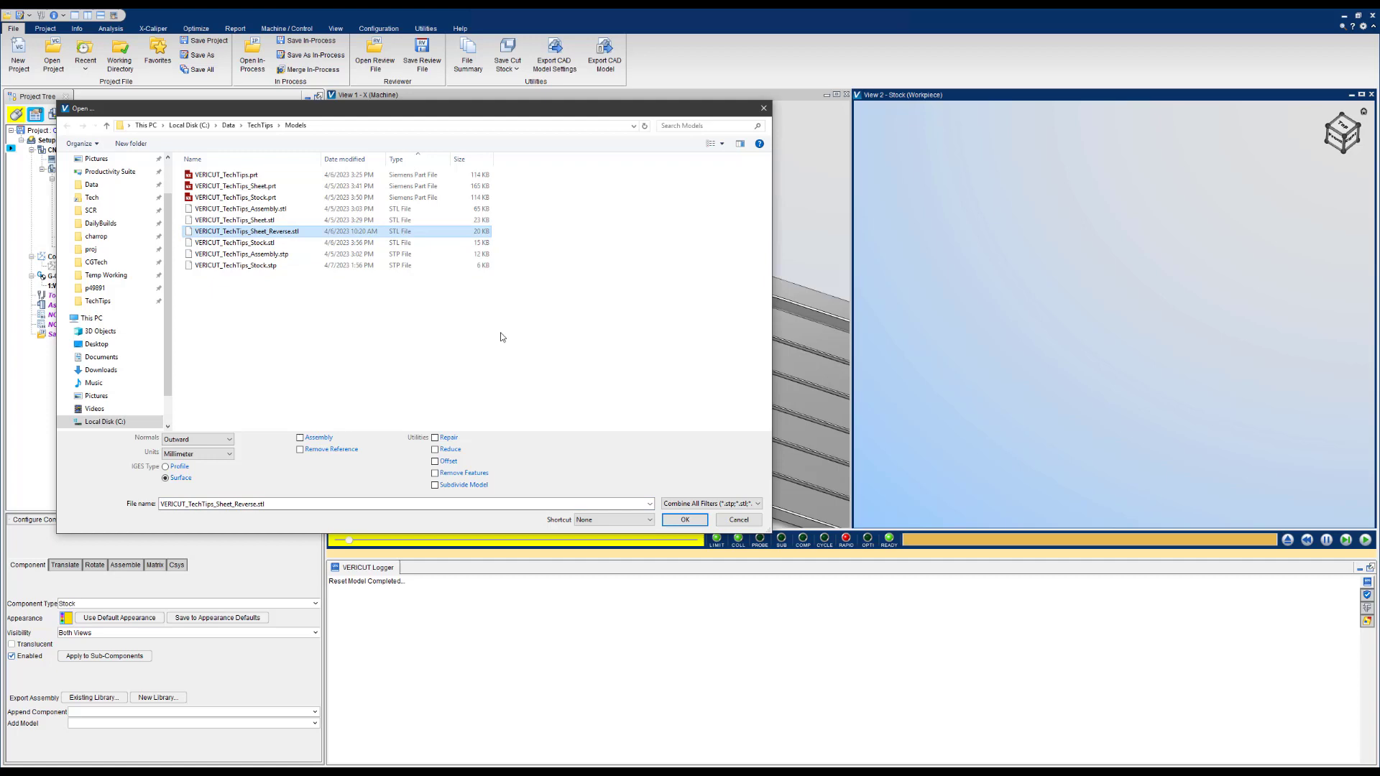
left_click(684, 520)
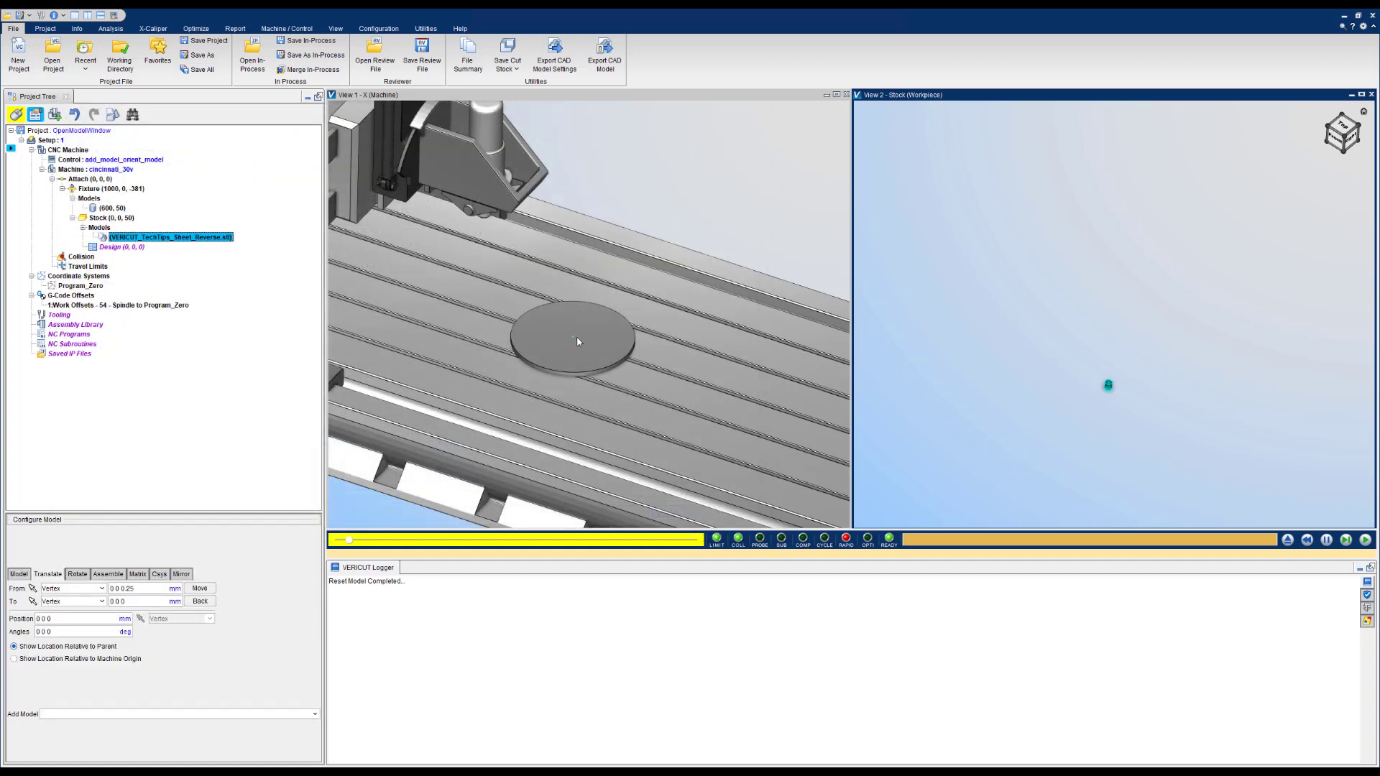
scroll(1106, 388, "up", 10)
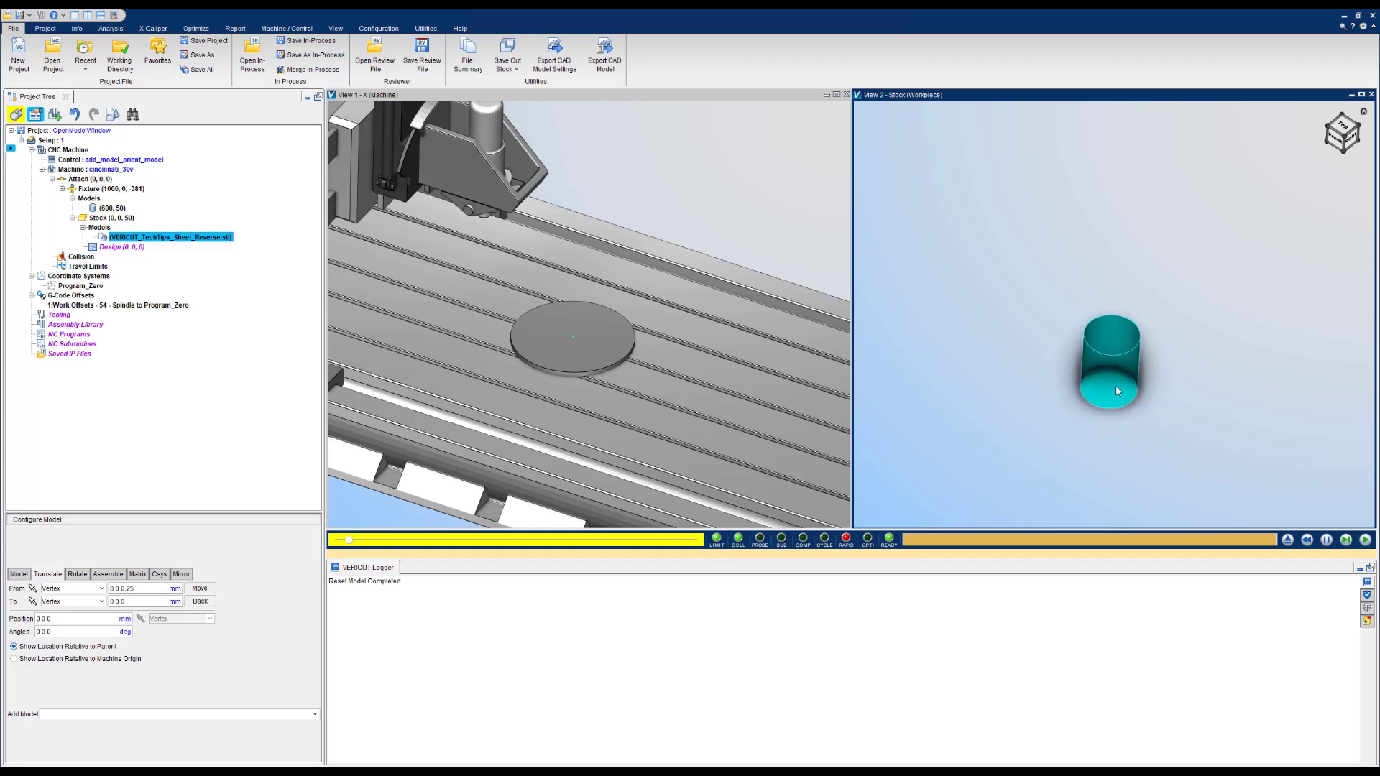
mouse_move(1179, 408)
middle_mouse_down()
mouse_move(1076, 403)
mouse_move(1174, 441)
middle_mouse_up()
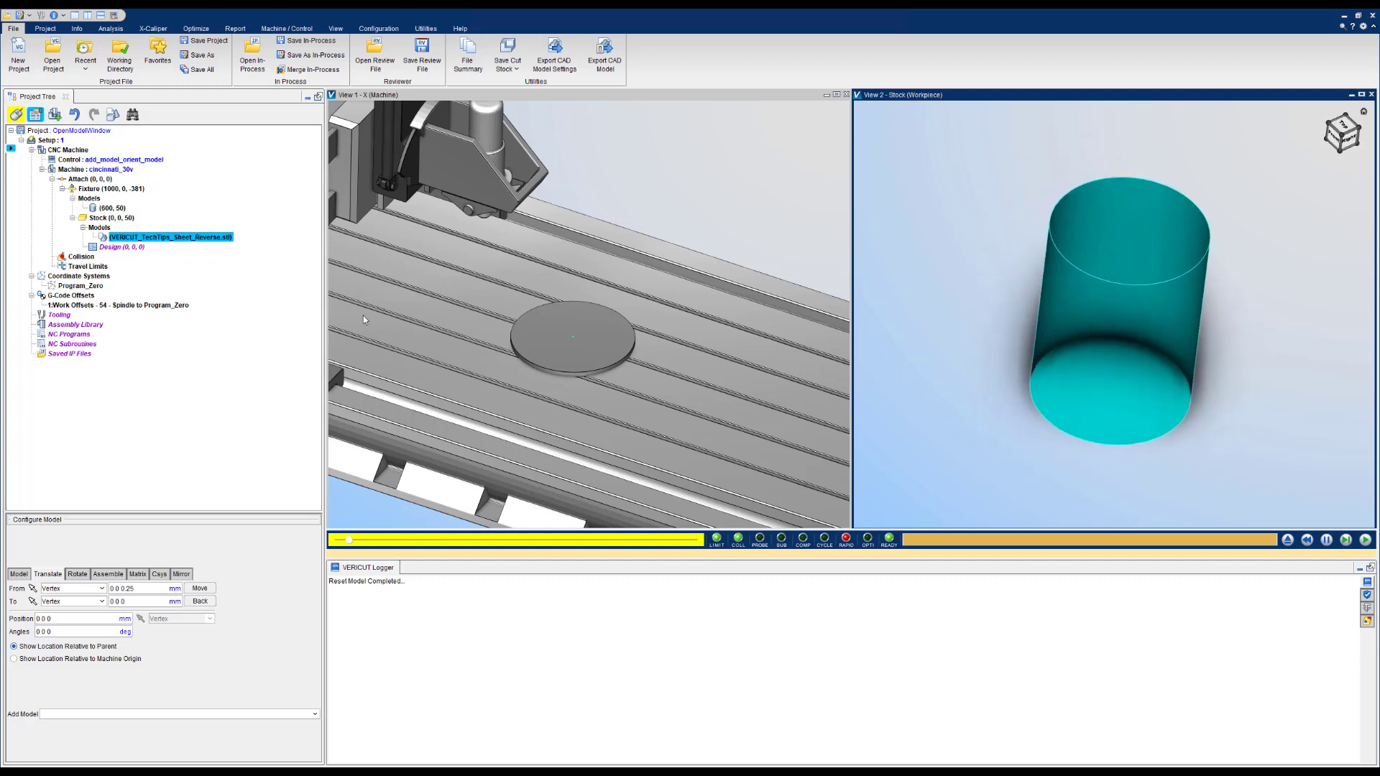
Remove the sheet model and reload Sheet_Reverse.stl with Inward normals and Inch units.
right_click(171, 238)
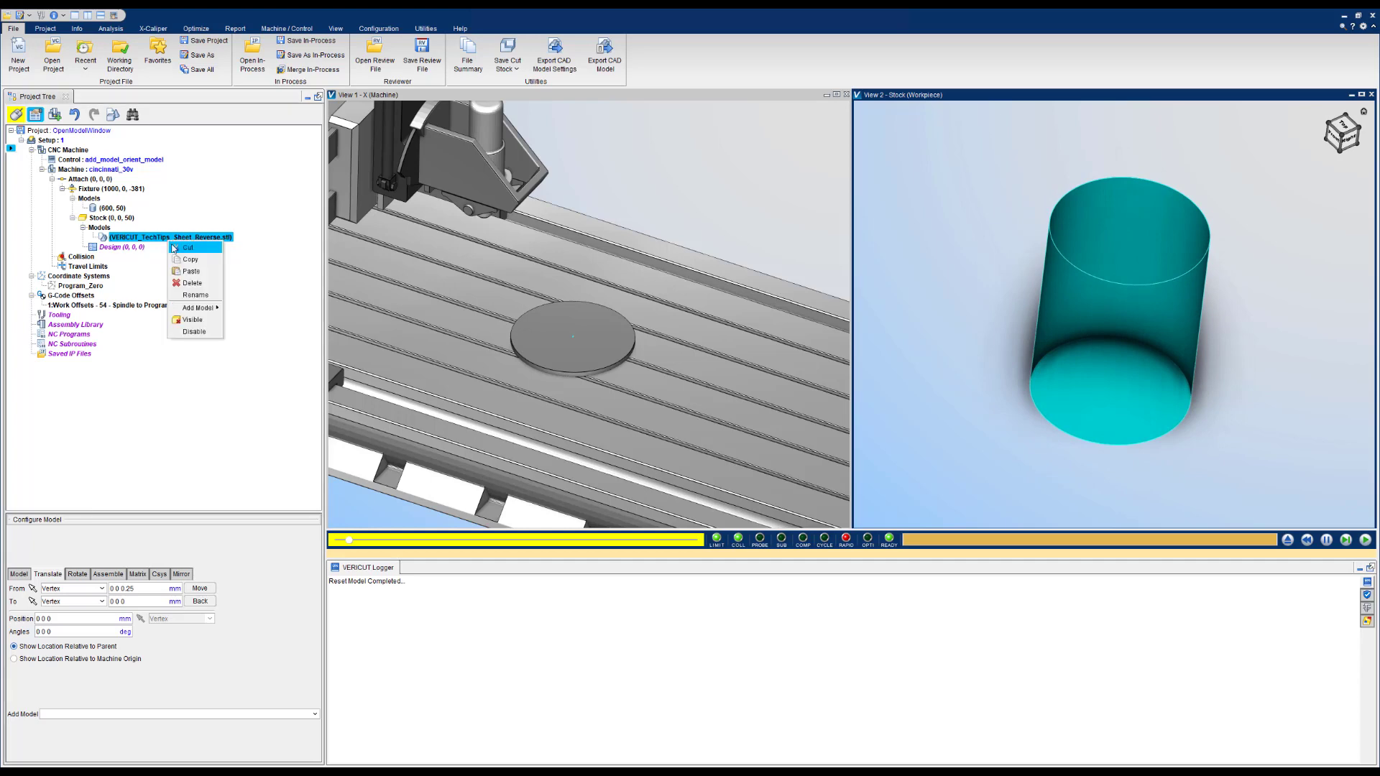
left_click(188, 277)
right_click(104, 221)
mouse_move(180, 325)
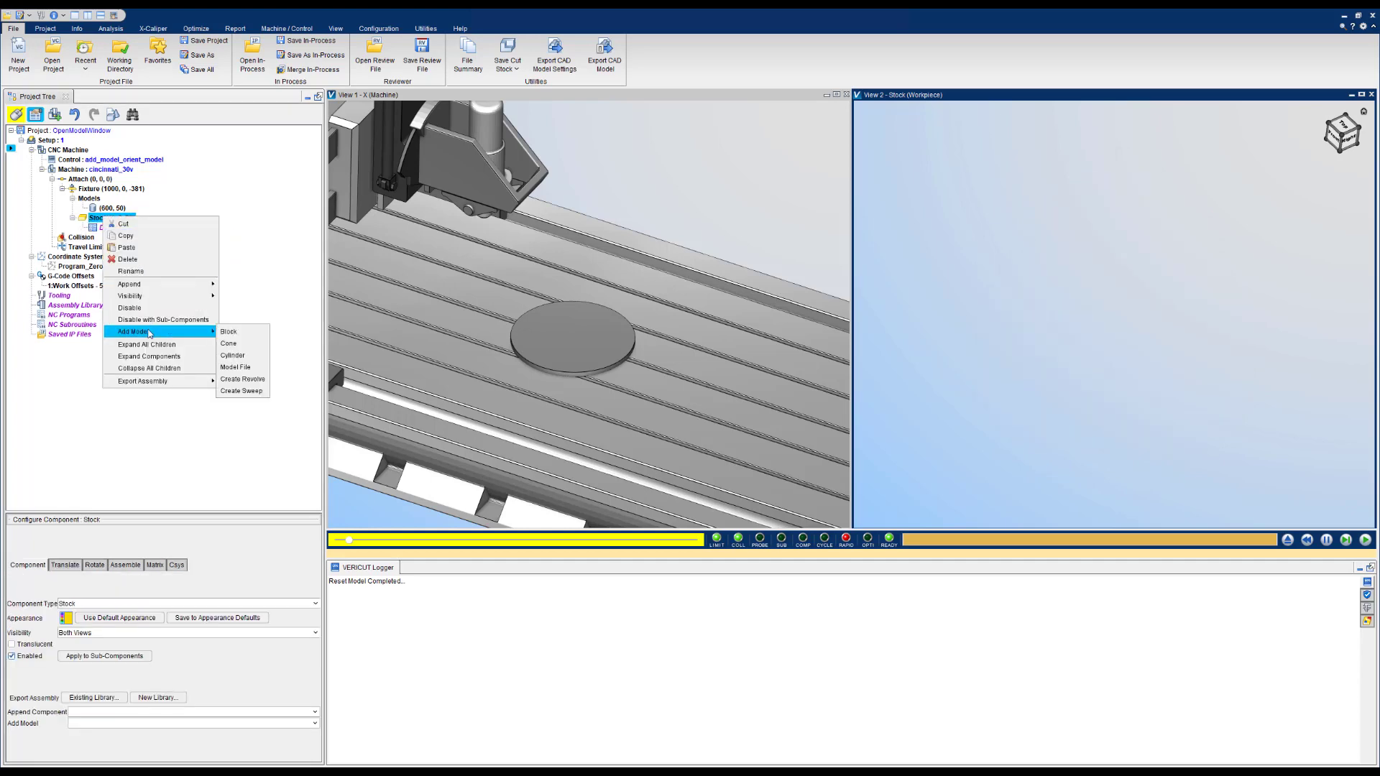
left_click(253, 373)
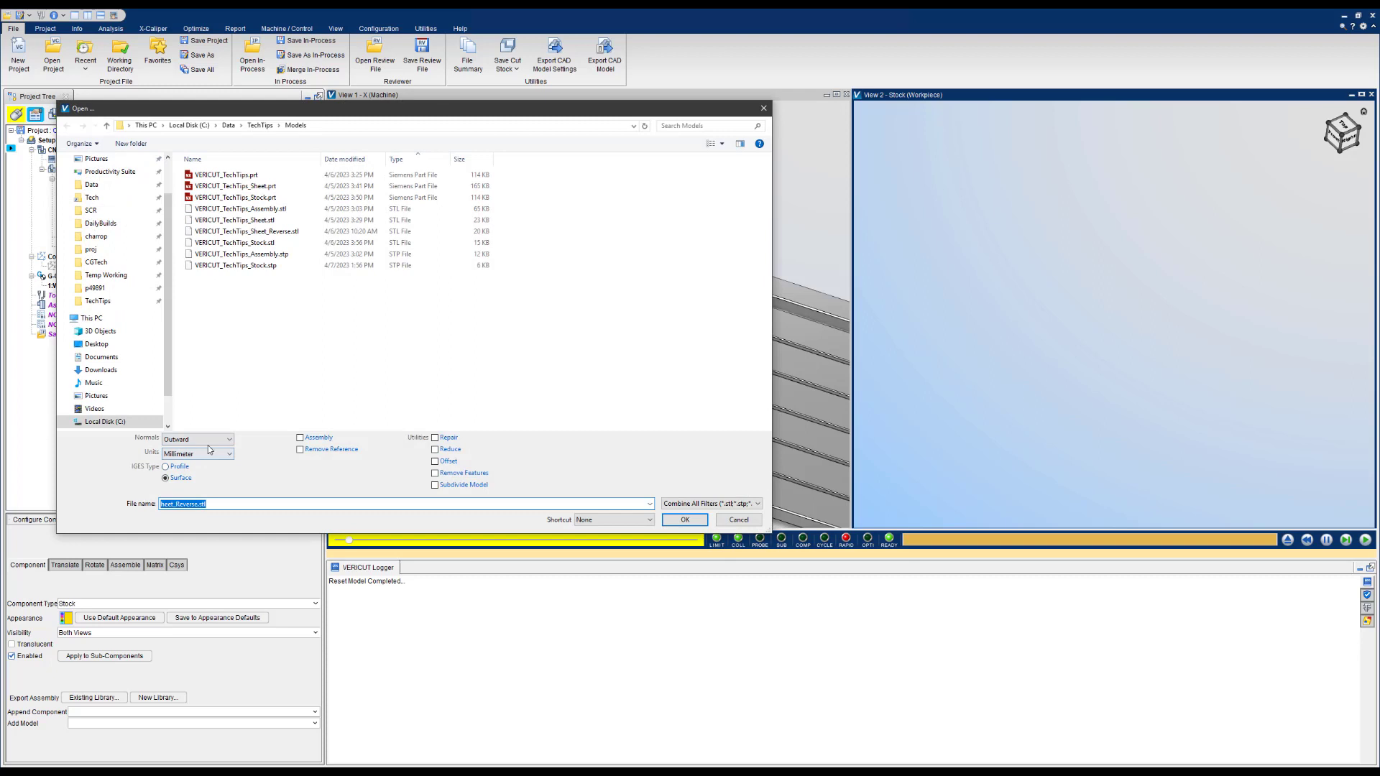
left_click(208, 443)
left_click(202, 461)
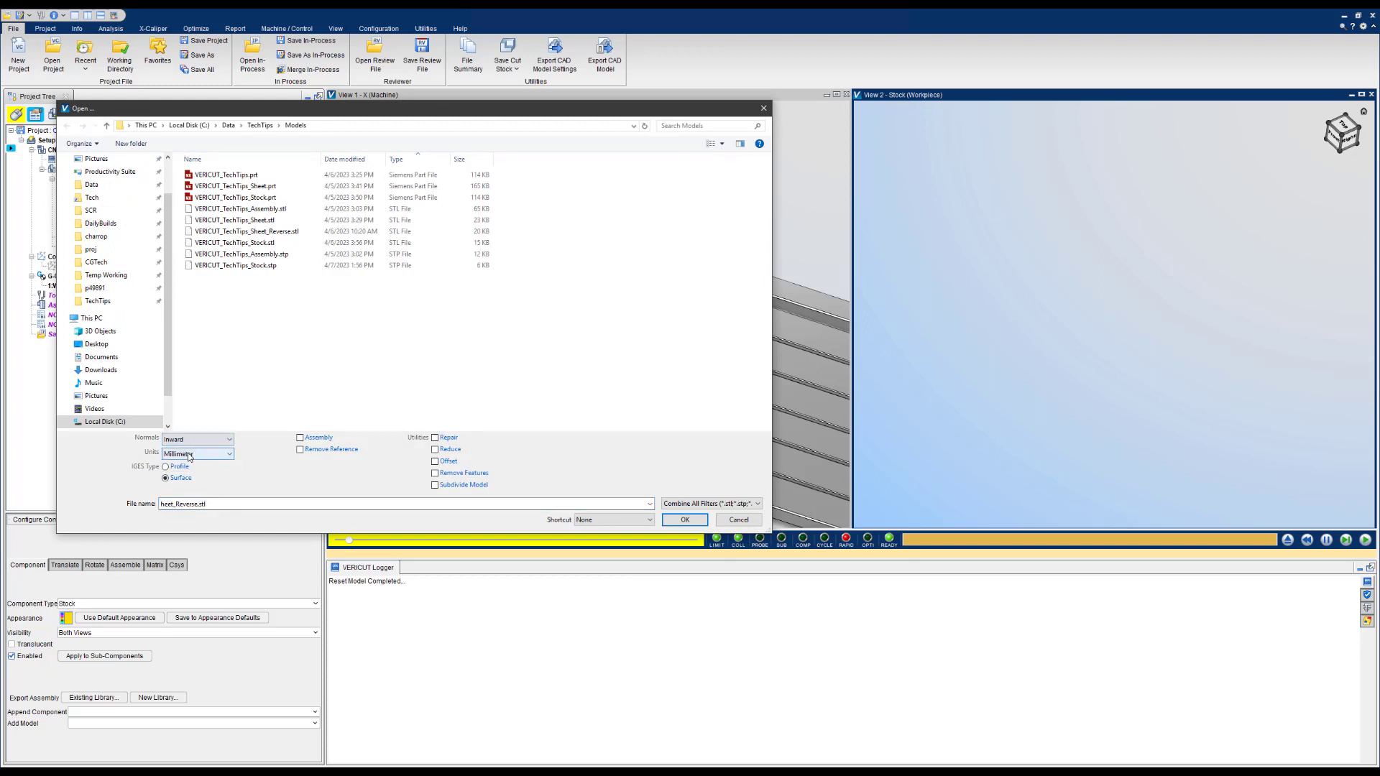
left_click(206, 454)
left_click(188, 467)
left_click(261, 232)
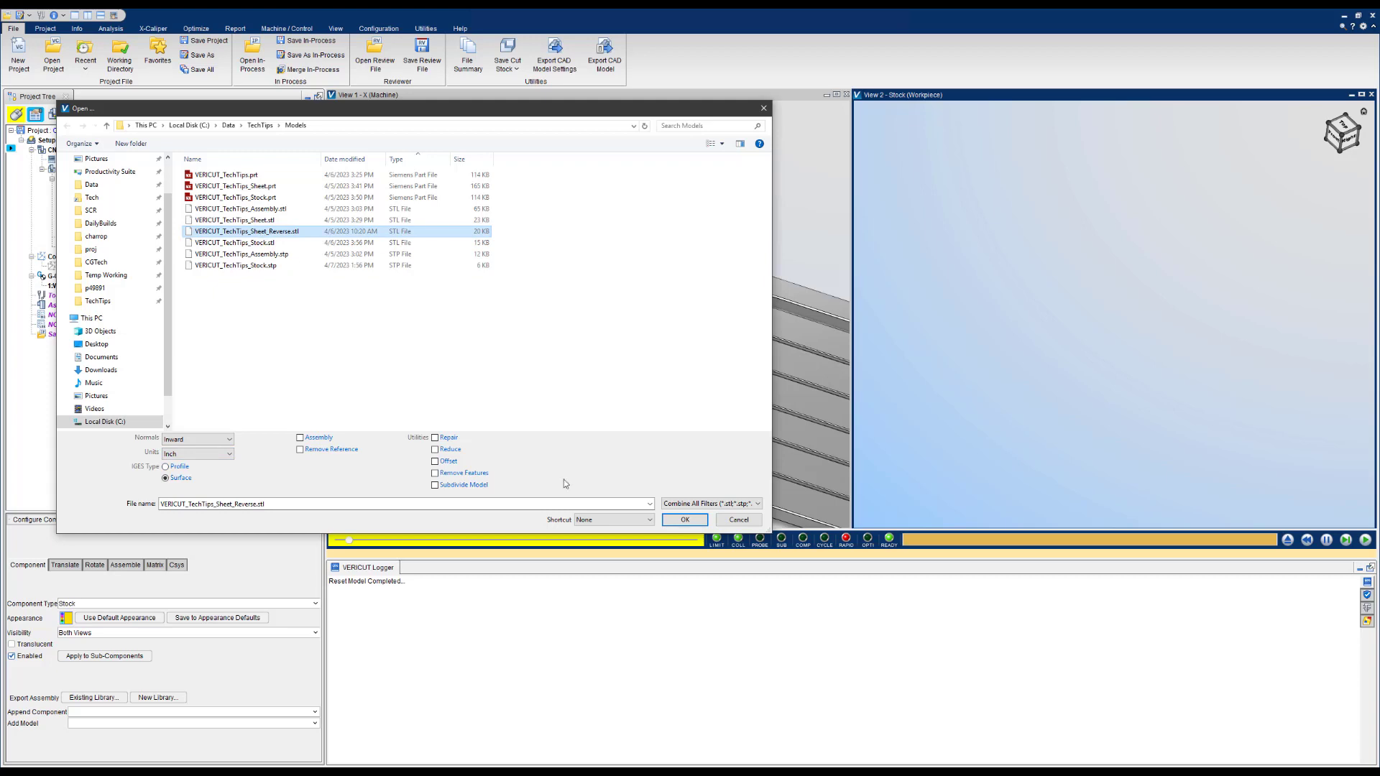
left_click(677, 520)
Fit the reloaded sheet in the stock view, then delete it from the Stock.
right_click(1116, 308)
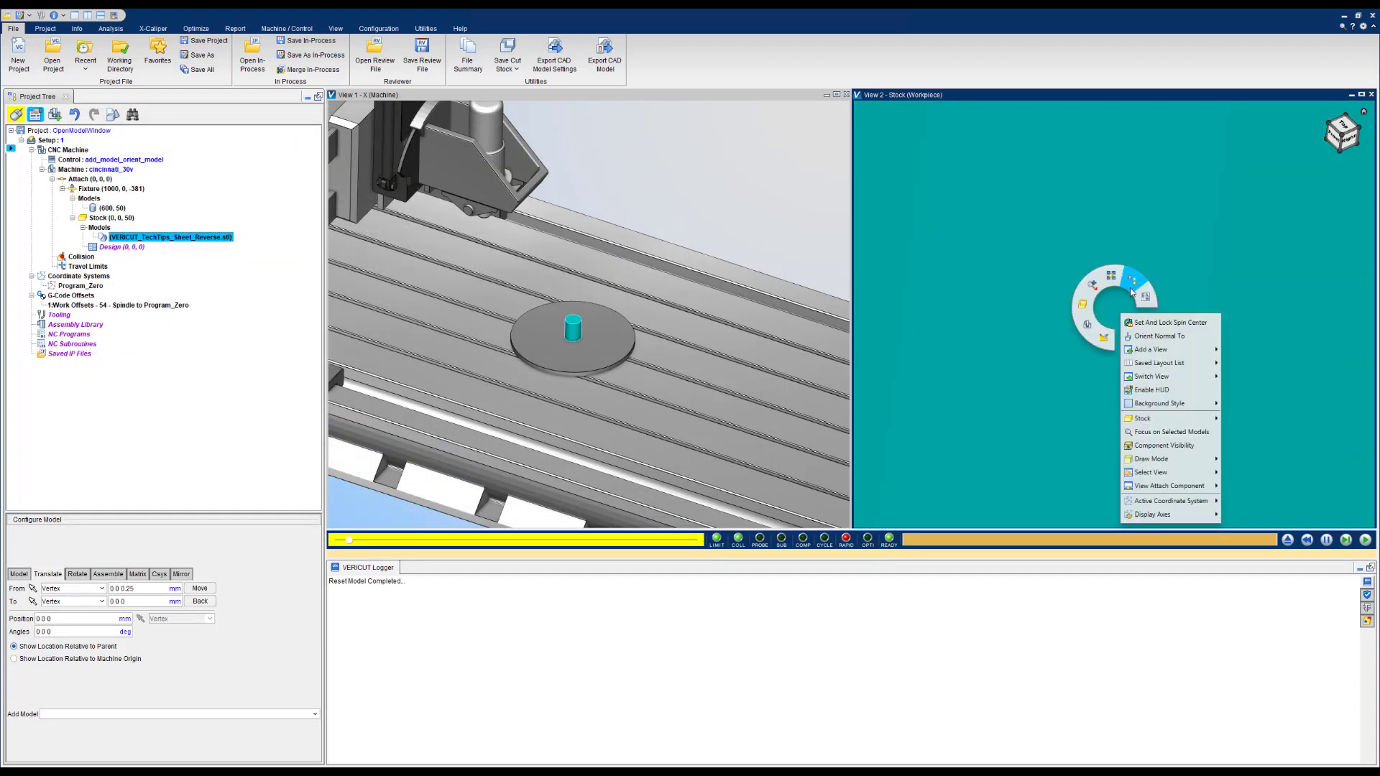
left_click(1134, 289)
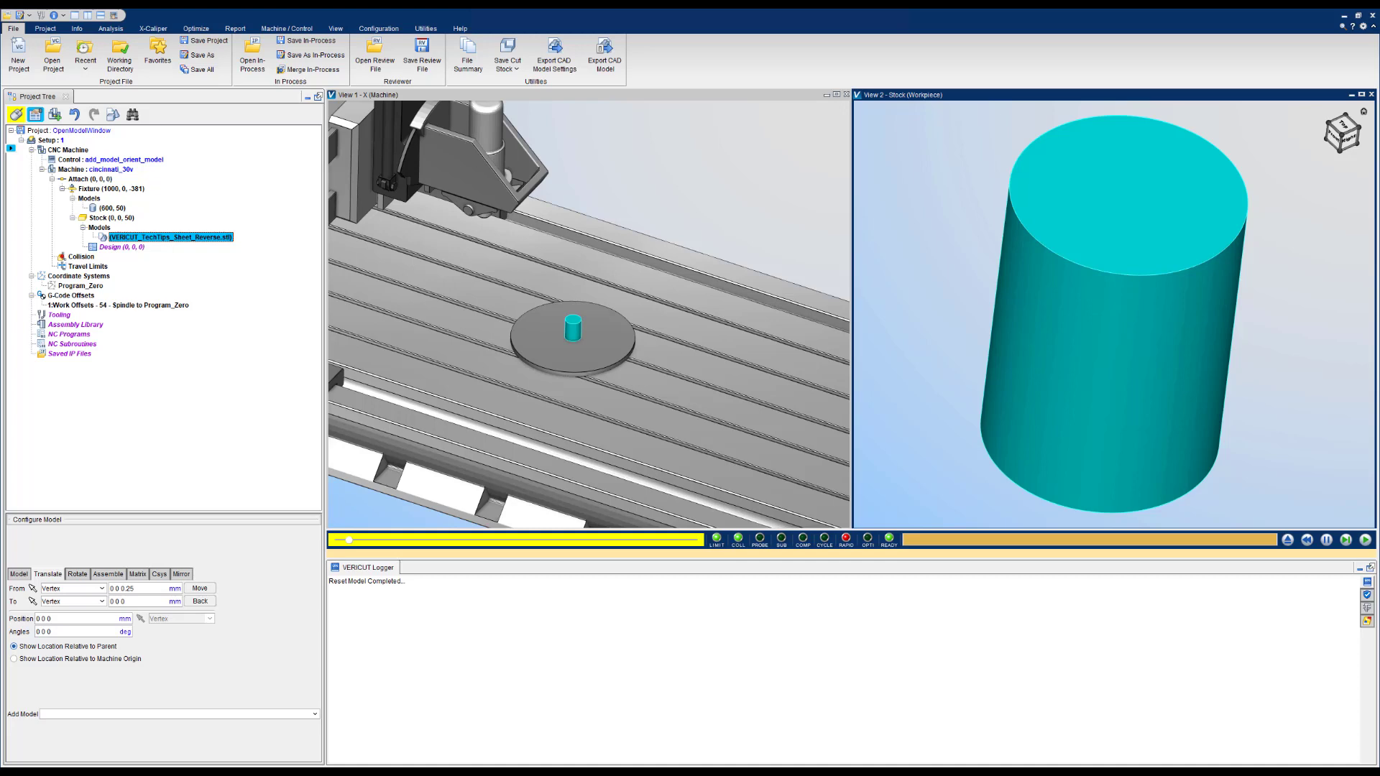
key("Delete")
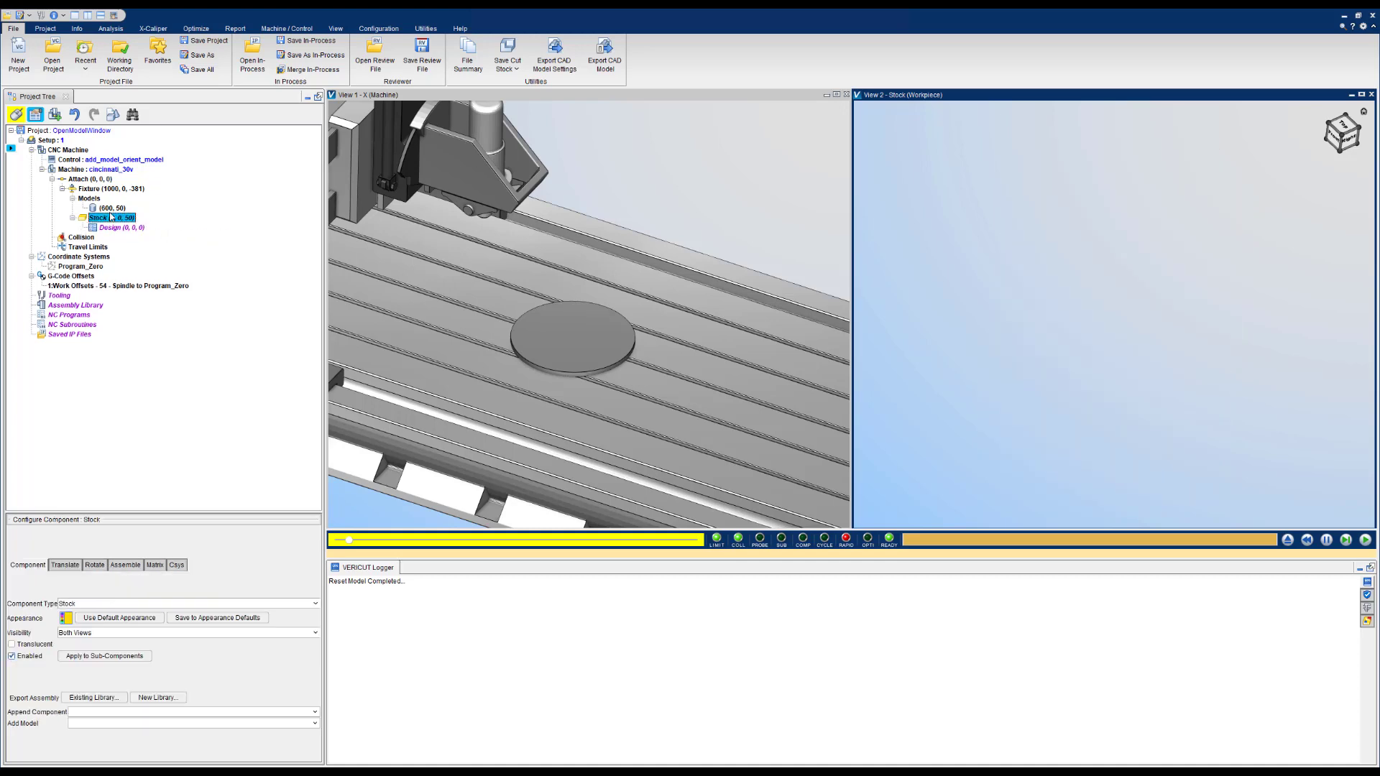
Import VERICUT_TechTips_Assembly.stp into the Stock with Assembly, Remove Reference and Outward normals enabled.
right_click(109, 217)
mouse_move(170, 336)
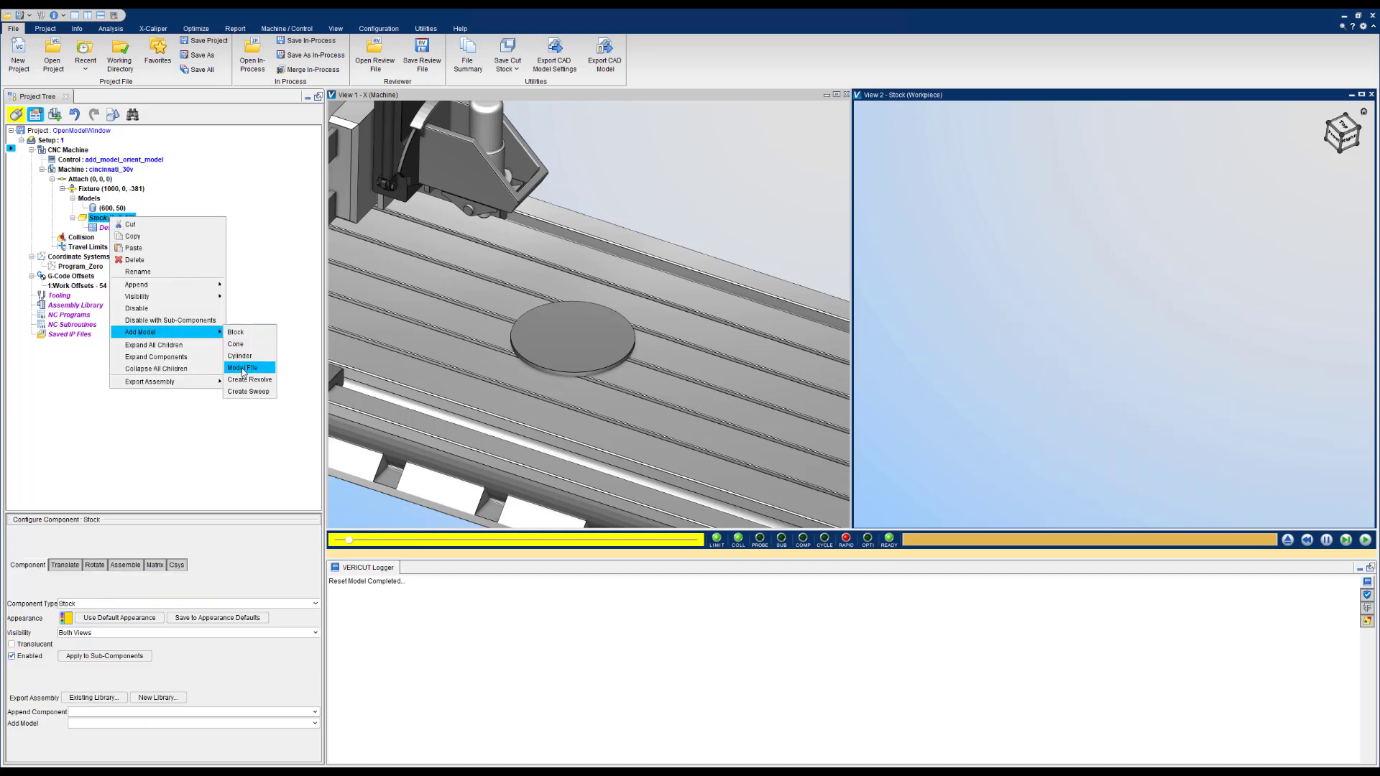
left_click(243, 368)
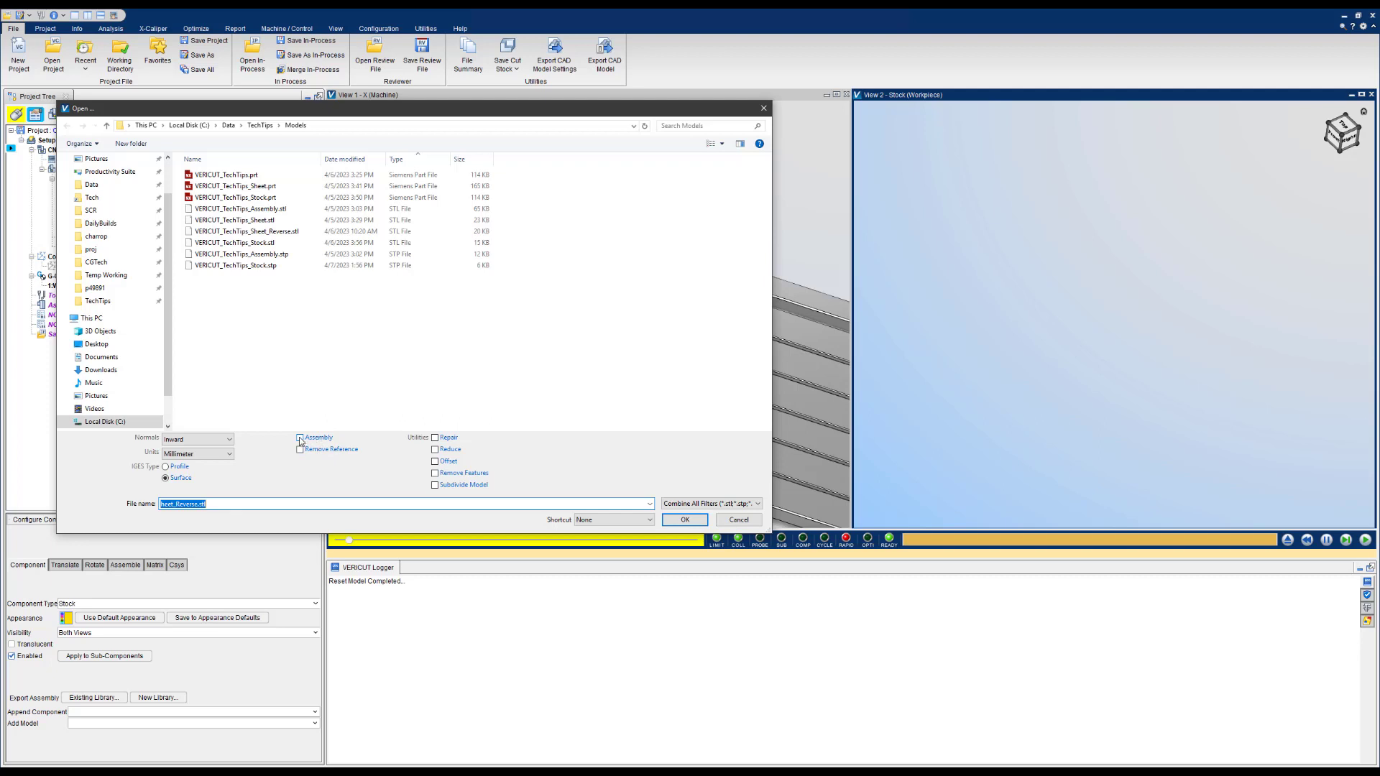
left_click(300, 438)
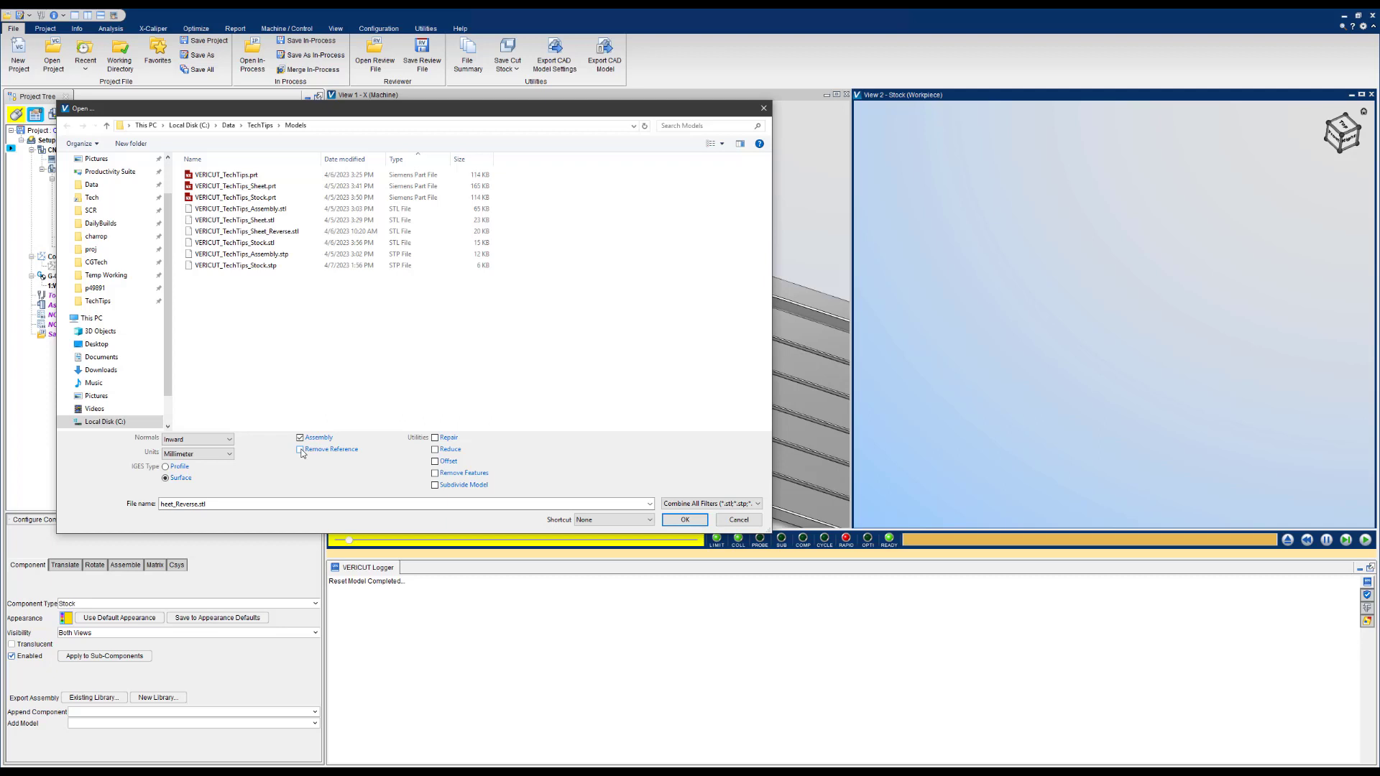
left_click(300, 450)
left_click(197, 439)
left_click(187, 461)
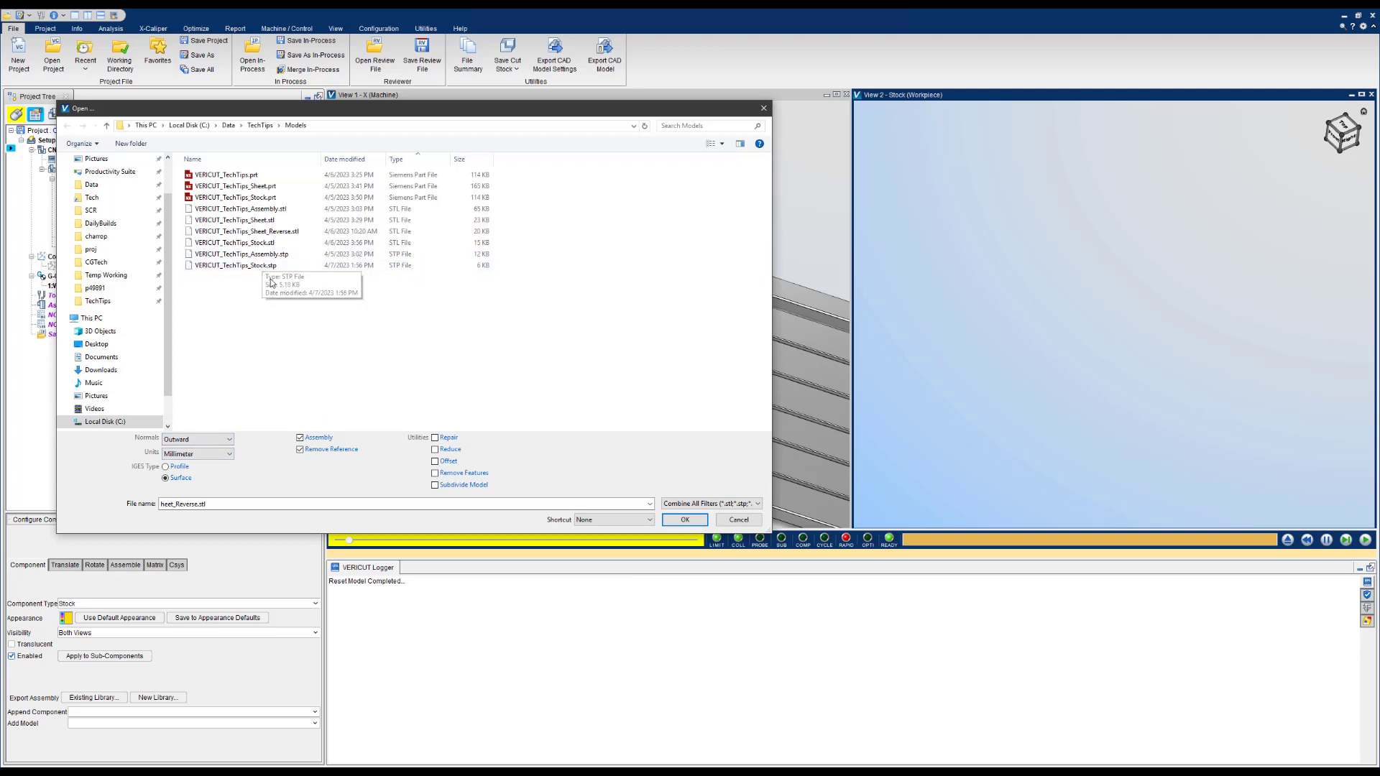
left_click(282, 255)
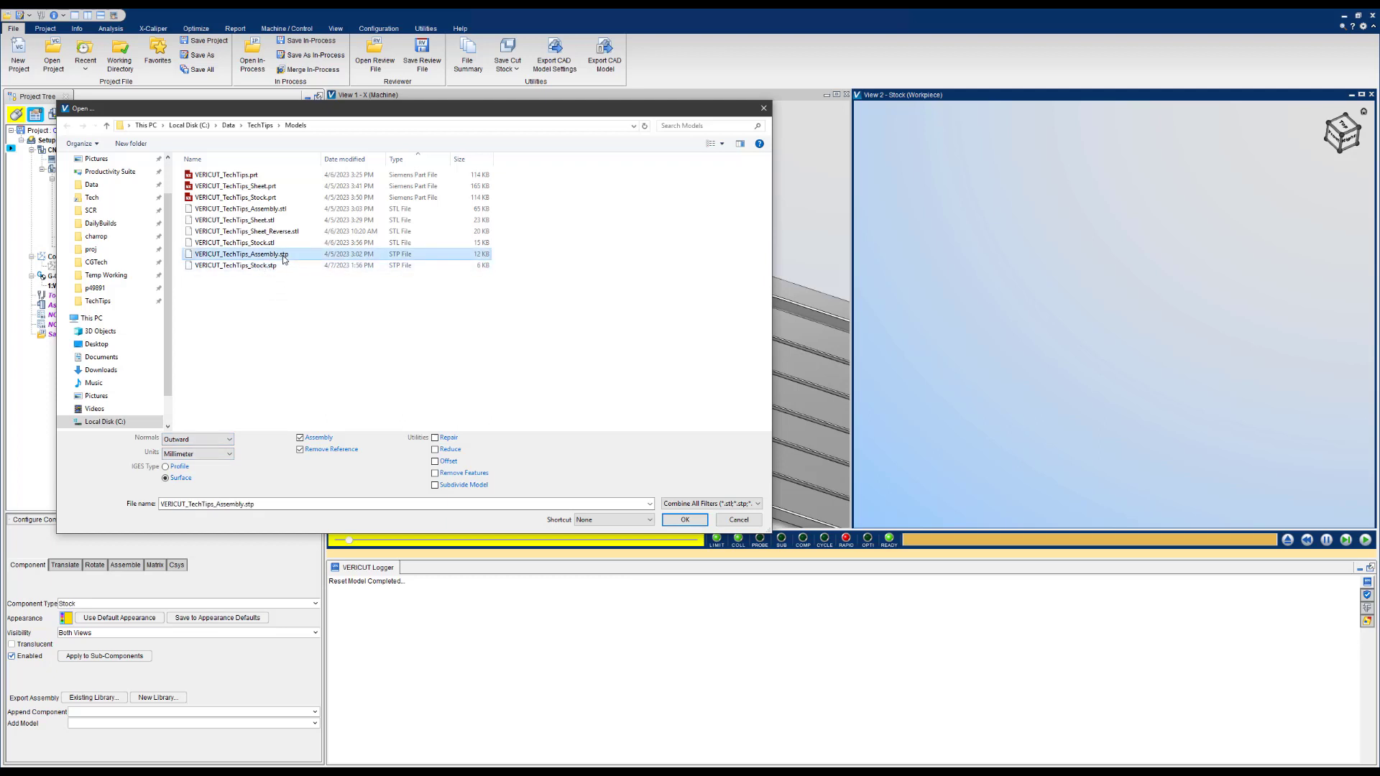
left_click(684, 521)
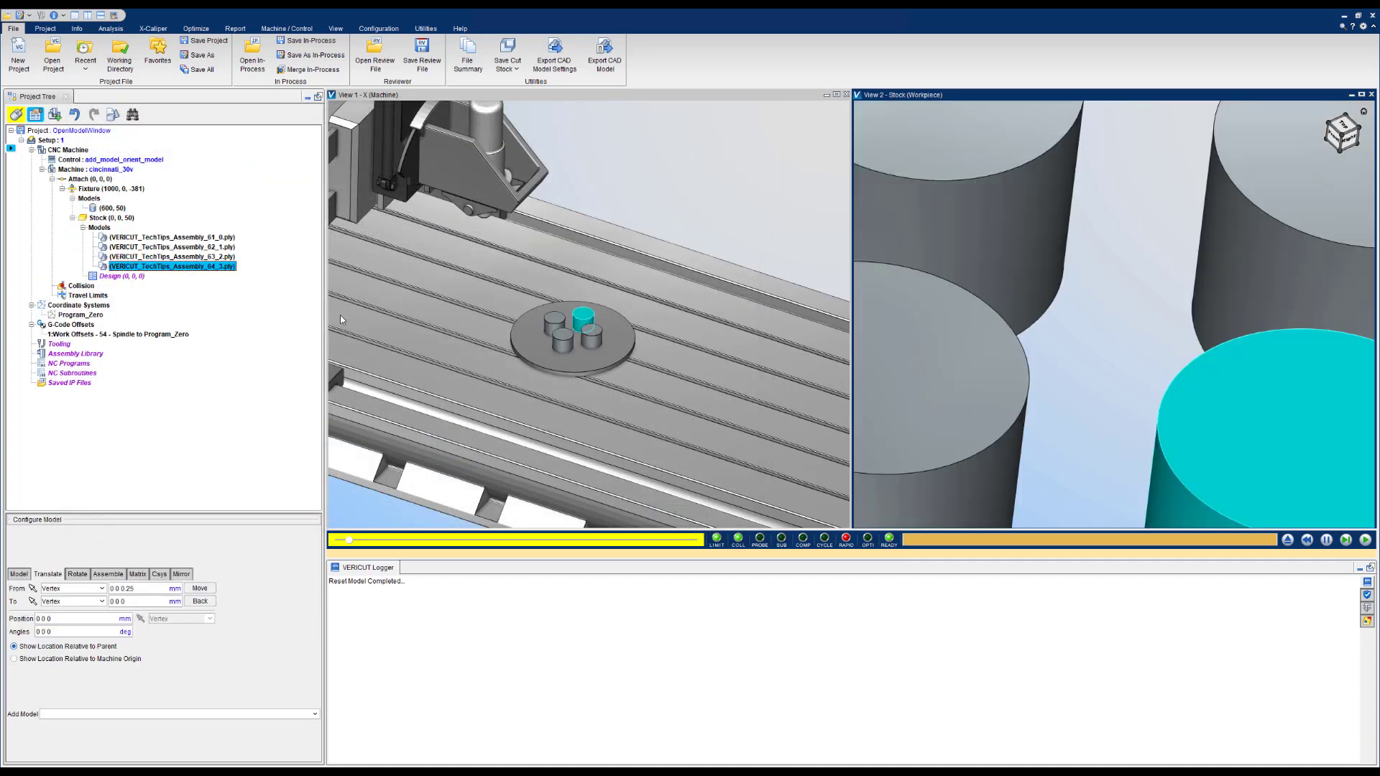
Highlight the assembly pieces 62_1, 63_2 and 64_3 in the Project Tree one at a time.
left_click(207, 257)
left_click(206, 246)
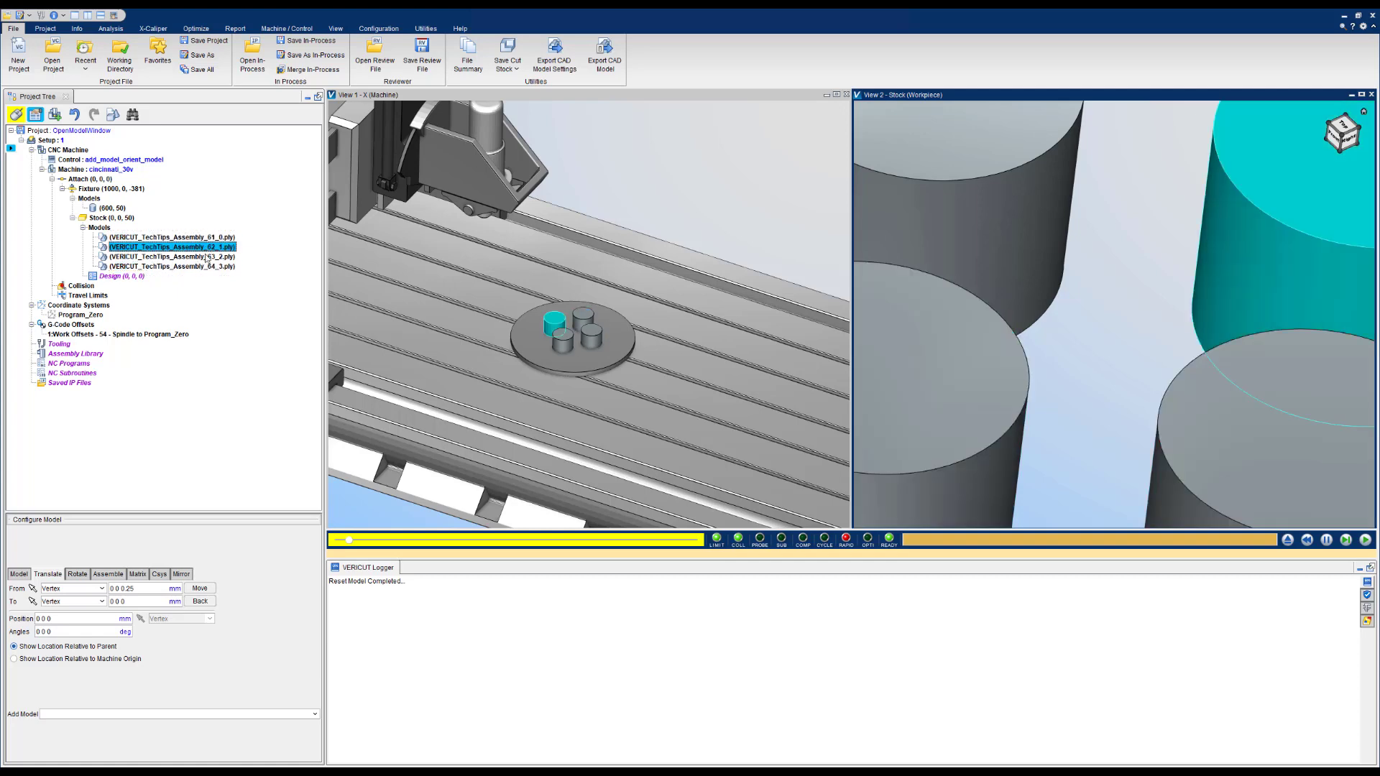
left_click(206, 257)
left_click(205, 266)
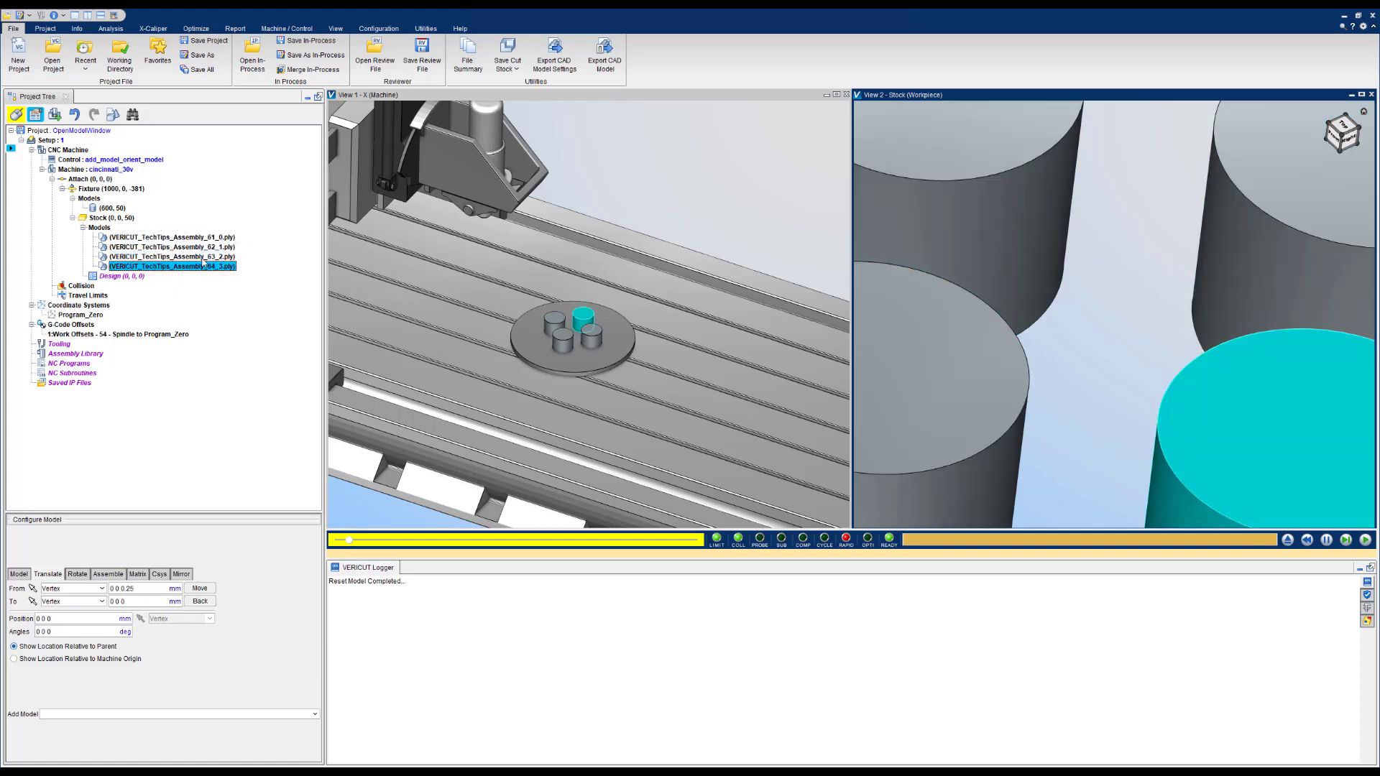
Check Assembly_64_3.ply in the Models folder, close Explorer, and delete all four assembly models.
key("alt+Tab")
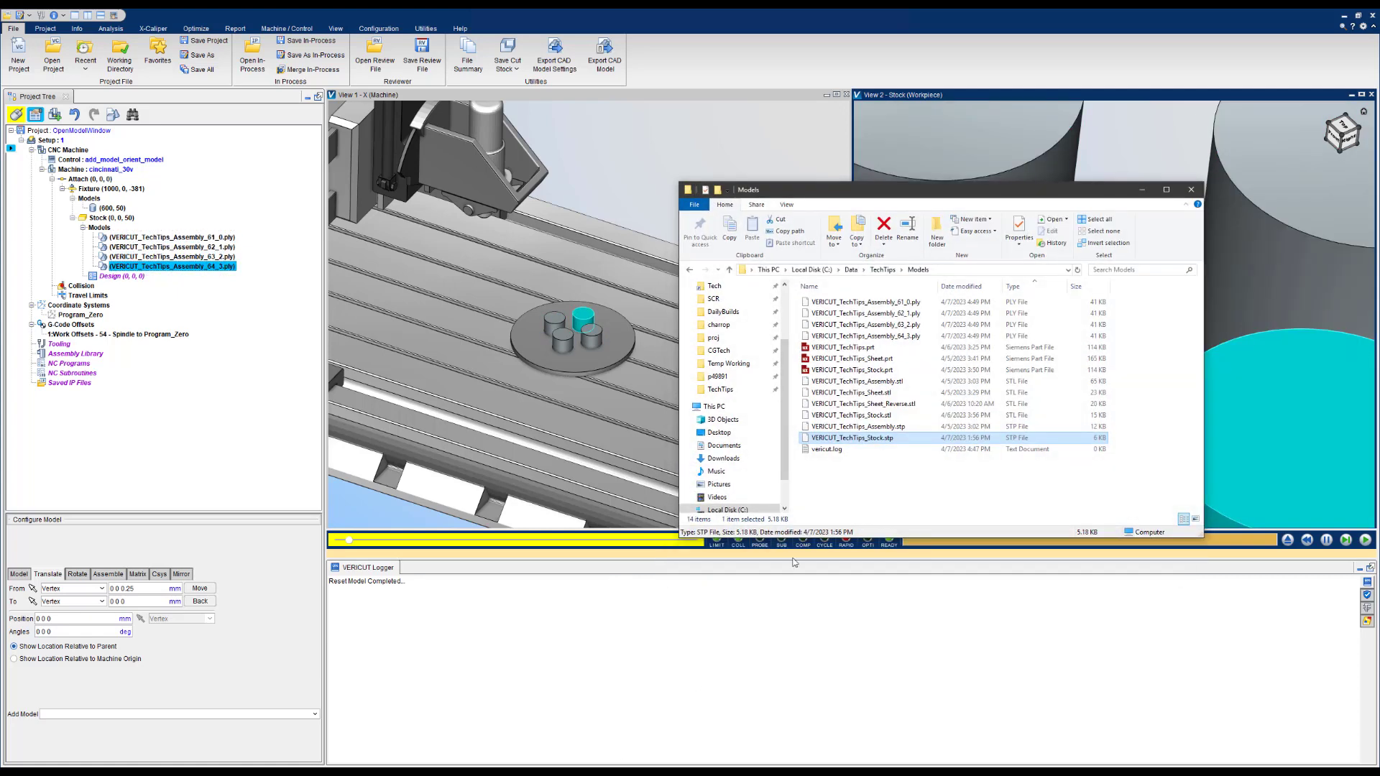
left_click(919, 337)
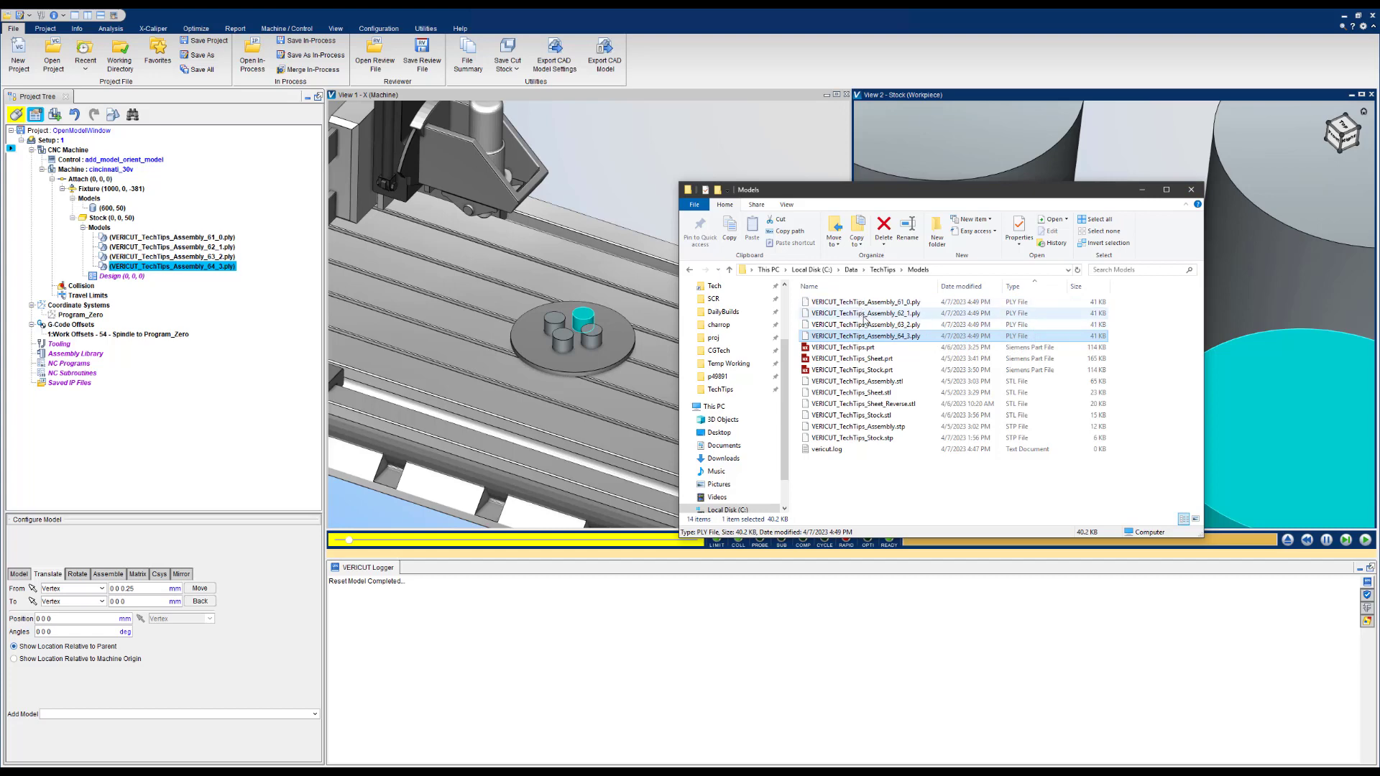
left_click(1190, 191)
left_click(147, 236, "shift")
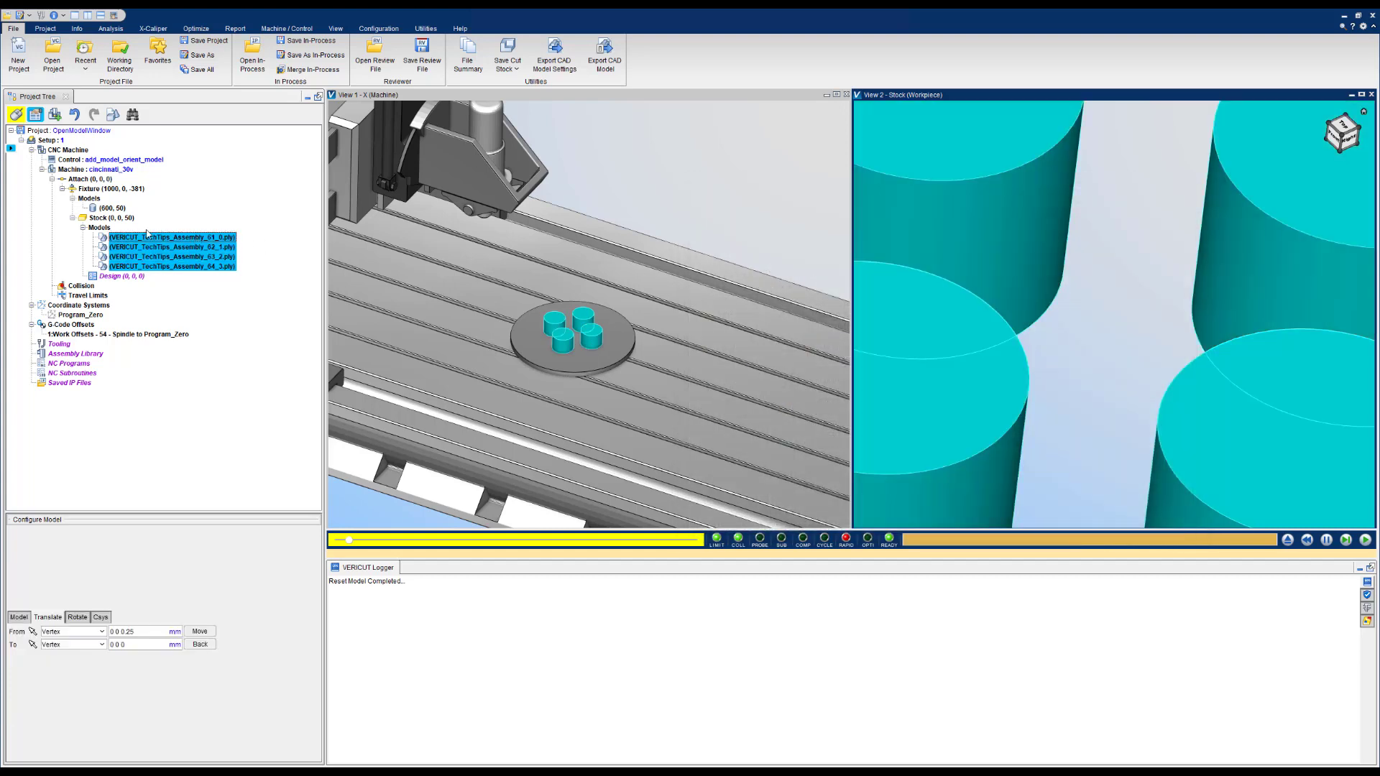
key("Delete")
Open the Add Model > Model File dialog for the empty Stock.
right_click(118, 223)
mouse_move(173, 335)
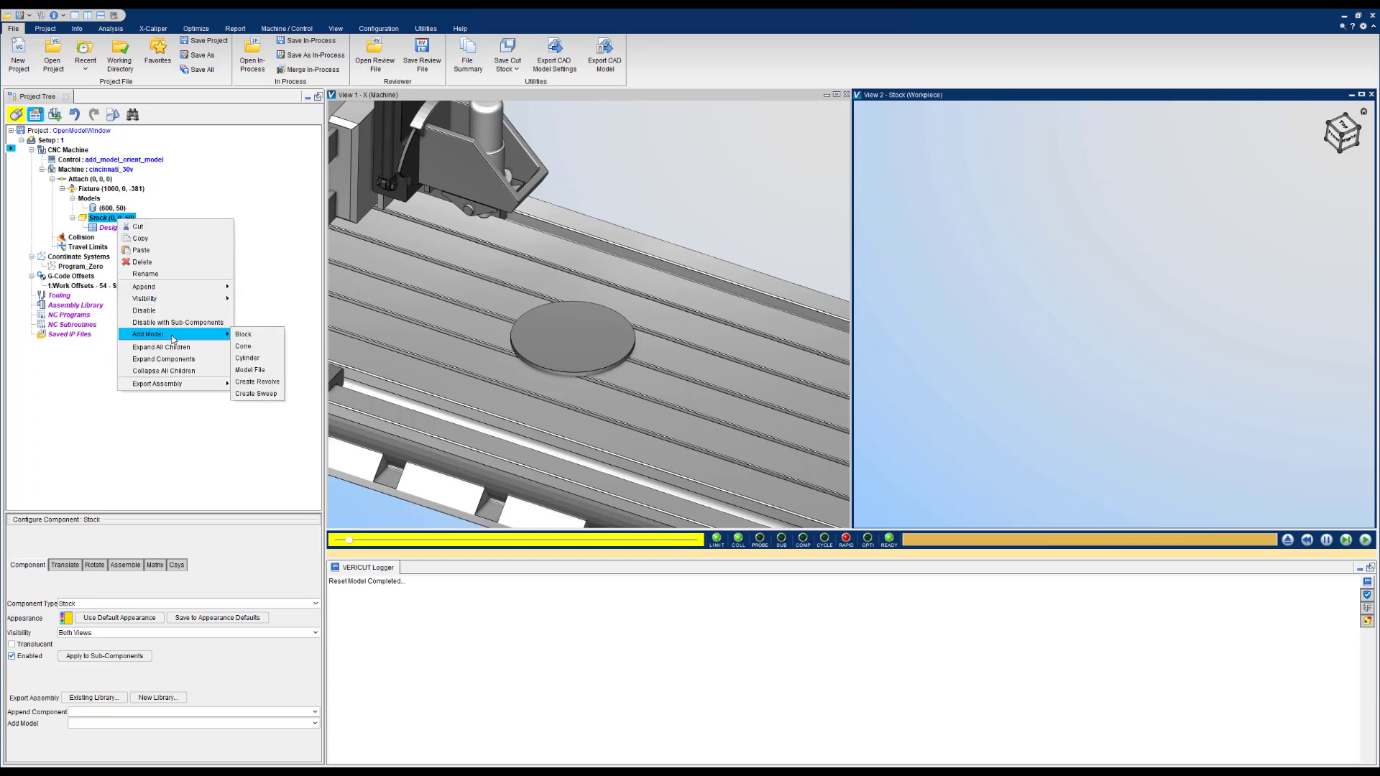
left_click(251, 371)
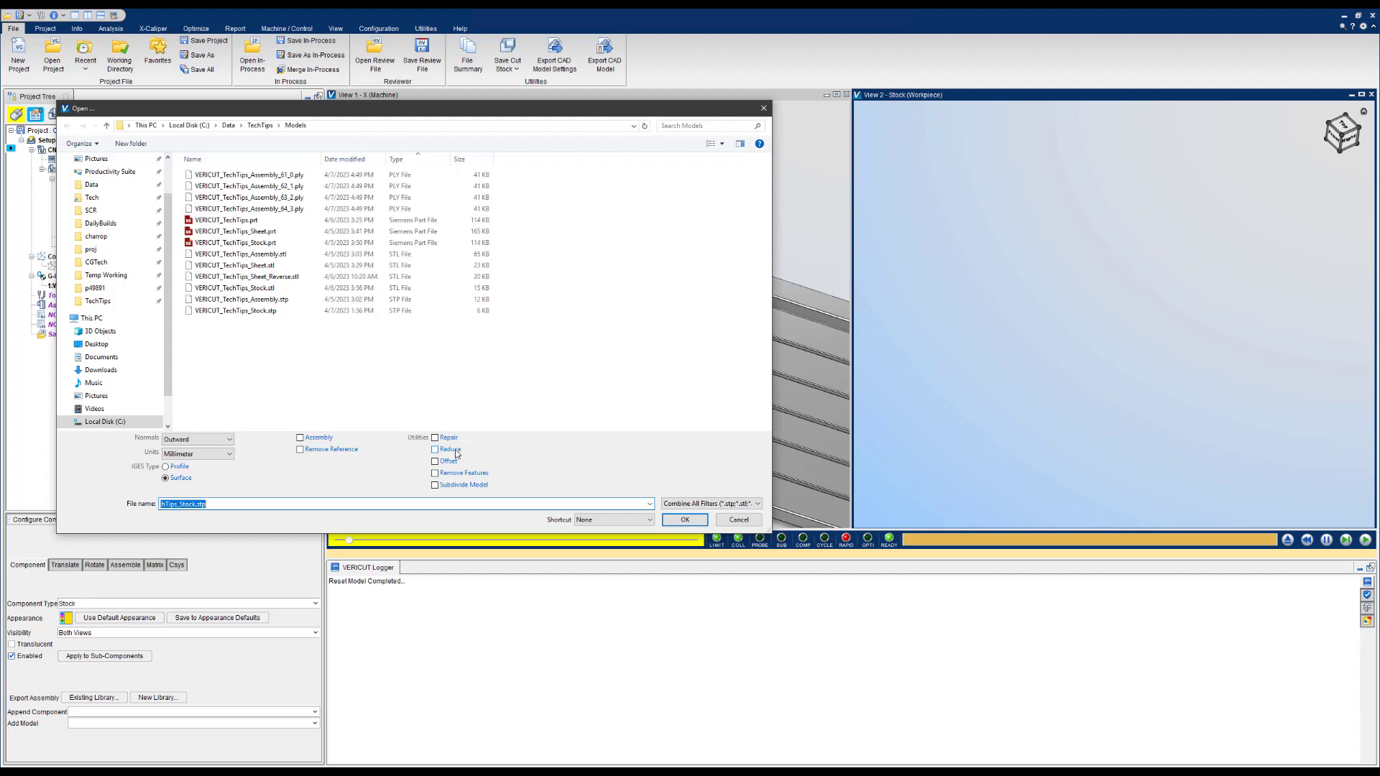
Toggle Reduce, Offset and Remove Features on and back off, leaving no utilities enabled.
left_click(455, 450)
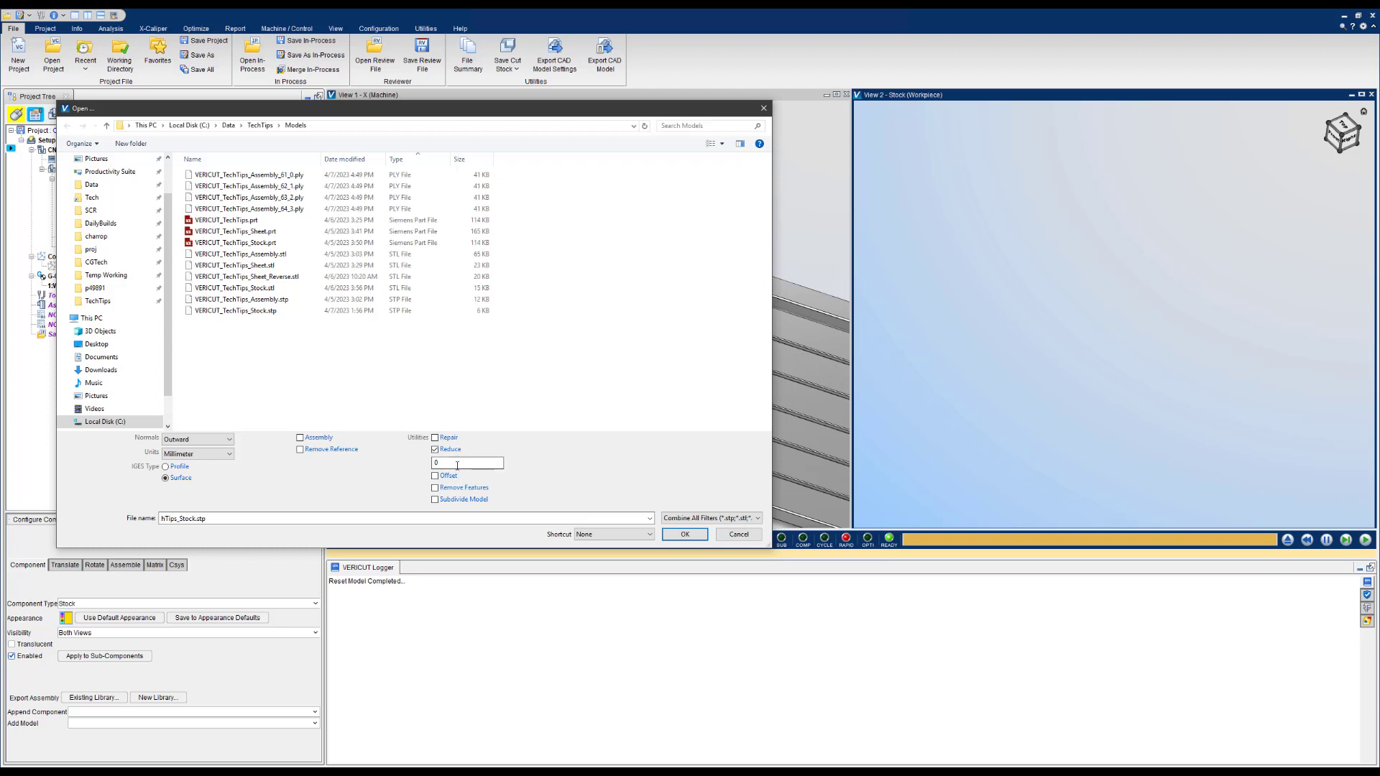
left_click(449, 450)
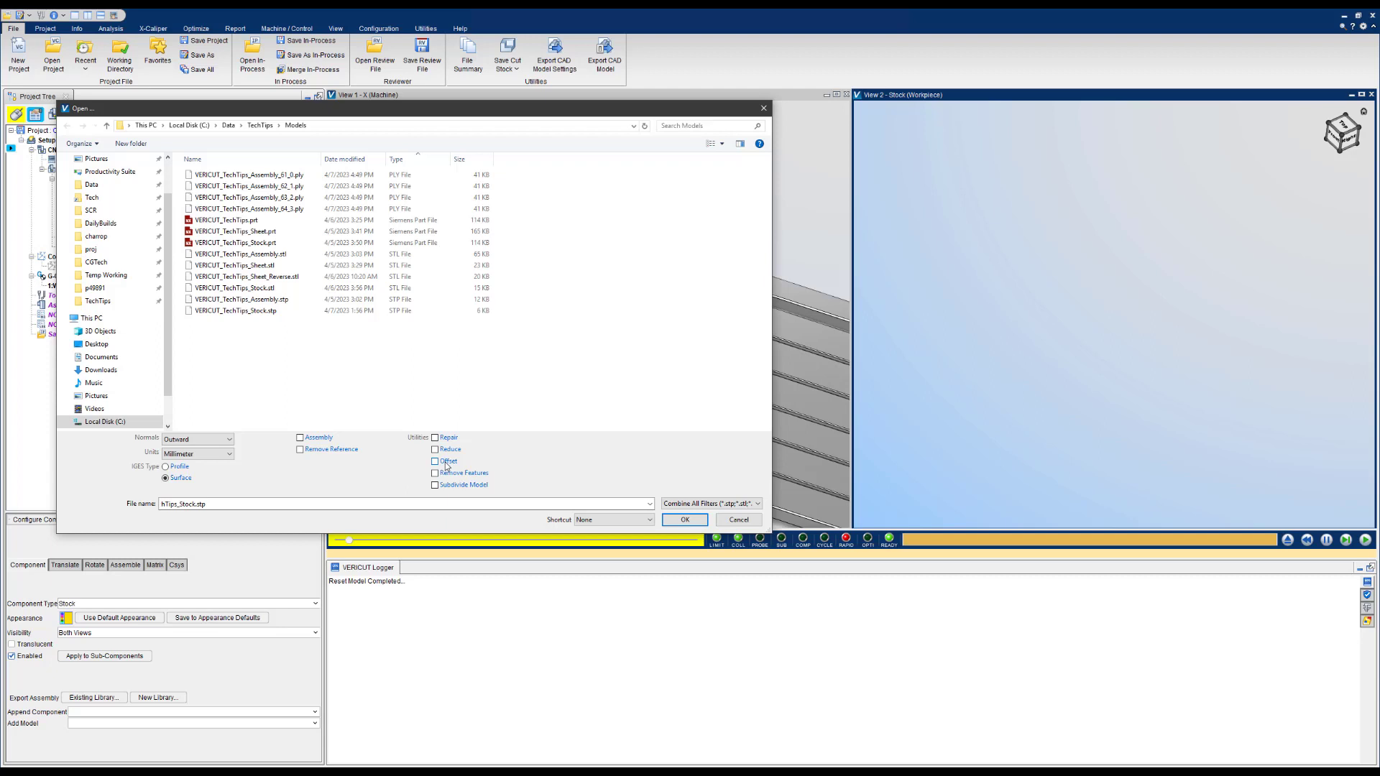
left_click(446, 462)
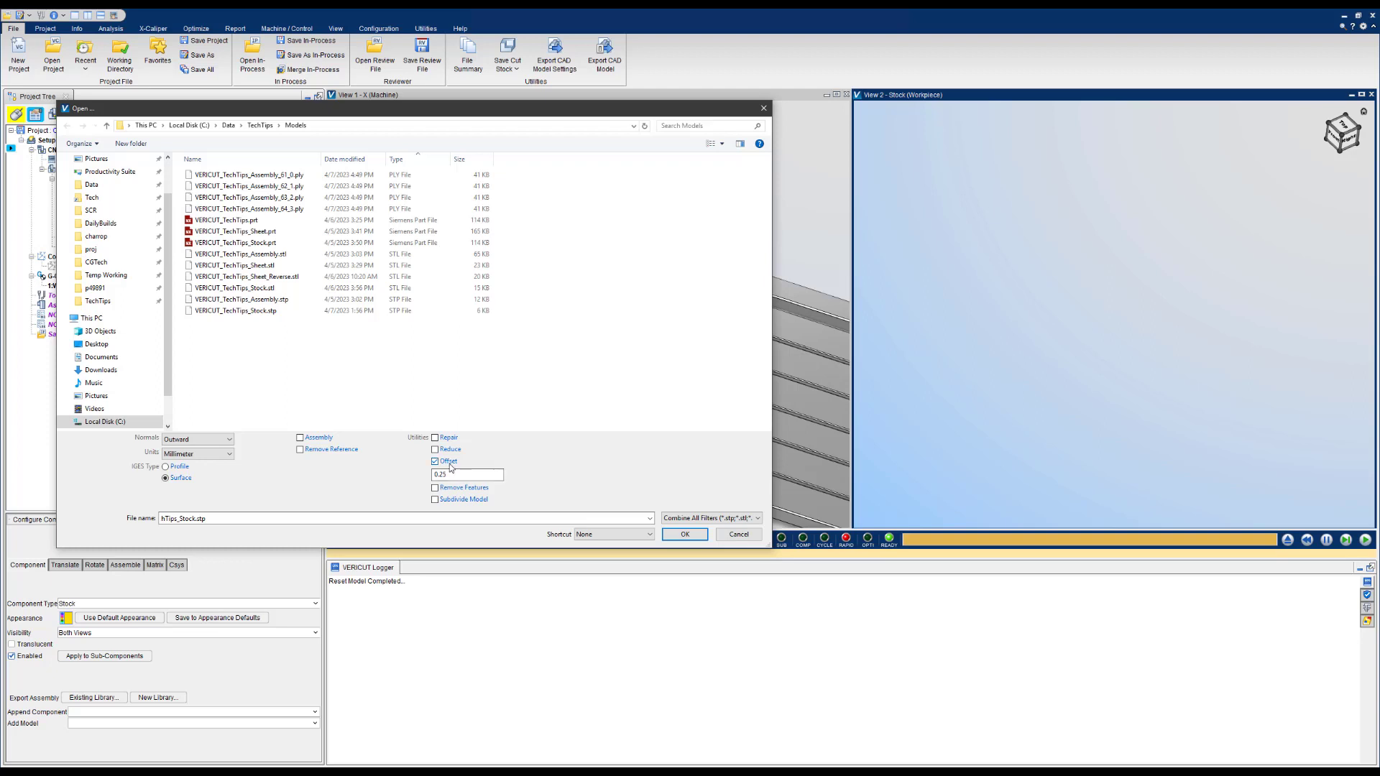
left_click(450, 464)
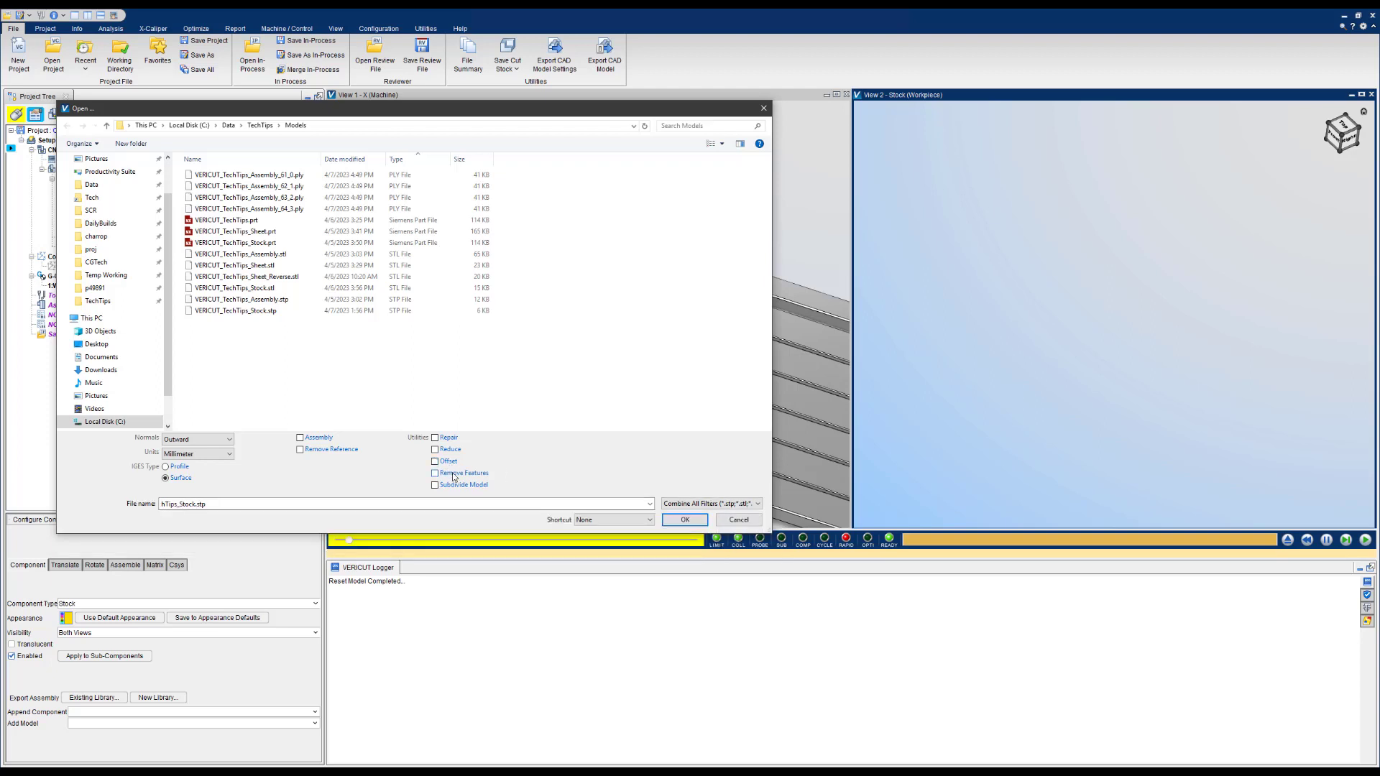
left_click(453, 474)
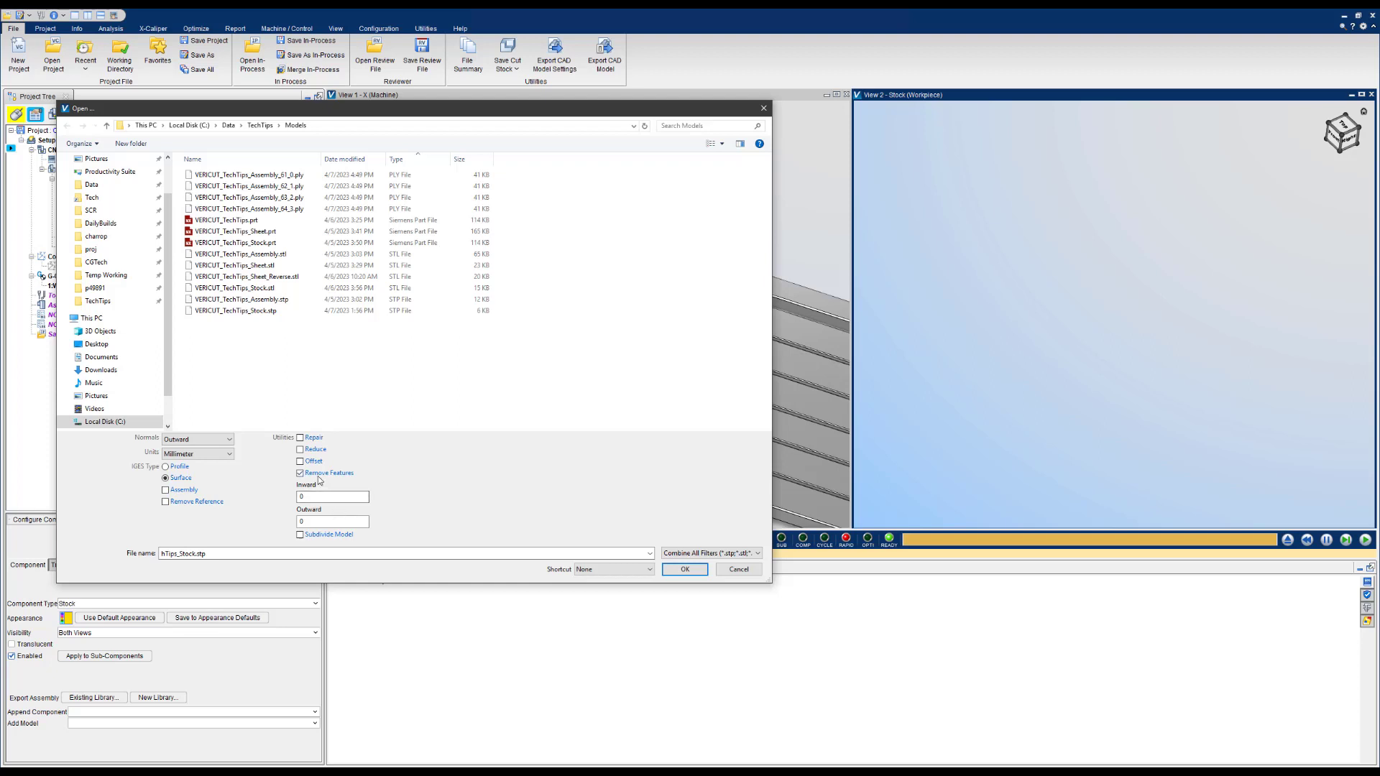
left_click(318, 475)
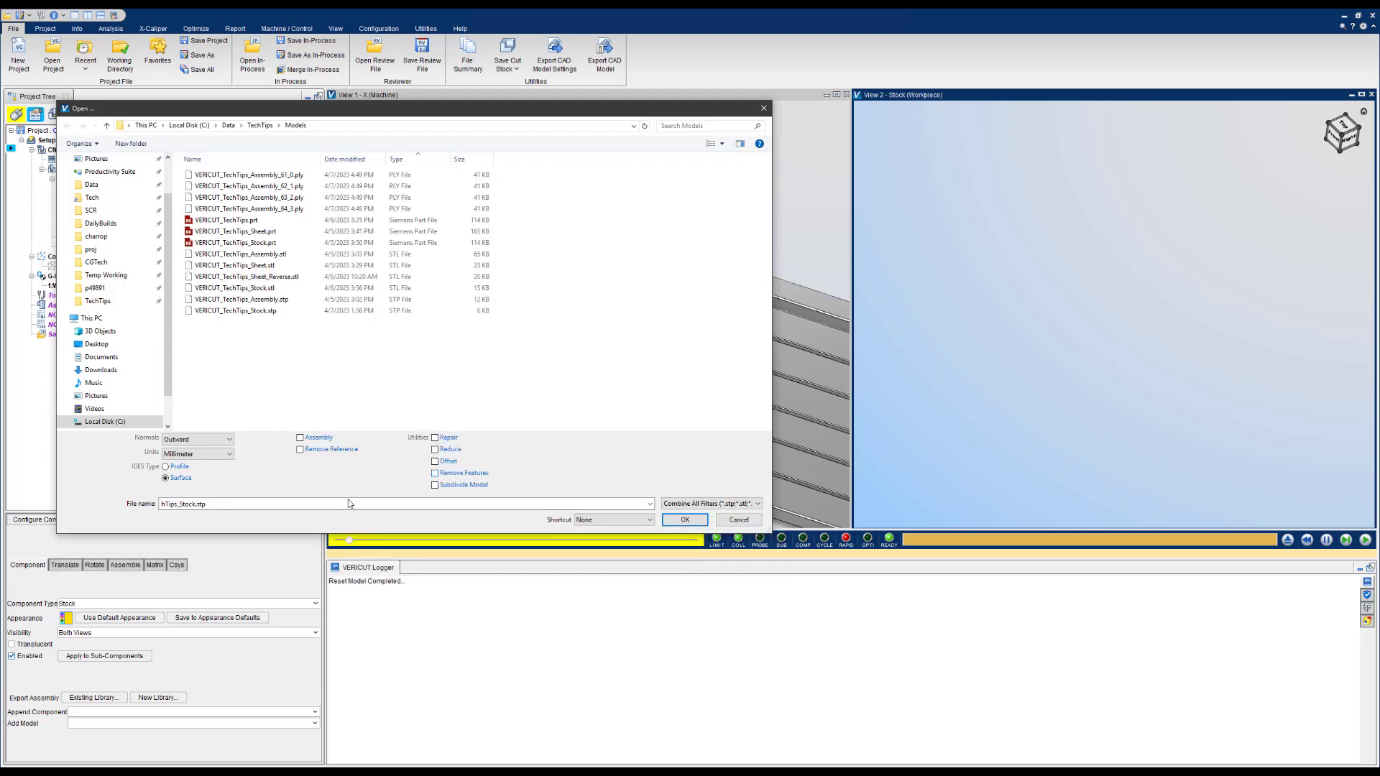
Import VERICUT_TechTips_Assembly.stl as stock in inches, with Subdivide Model on at 0.1.
left_click(448, 485)
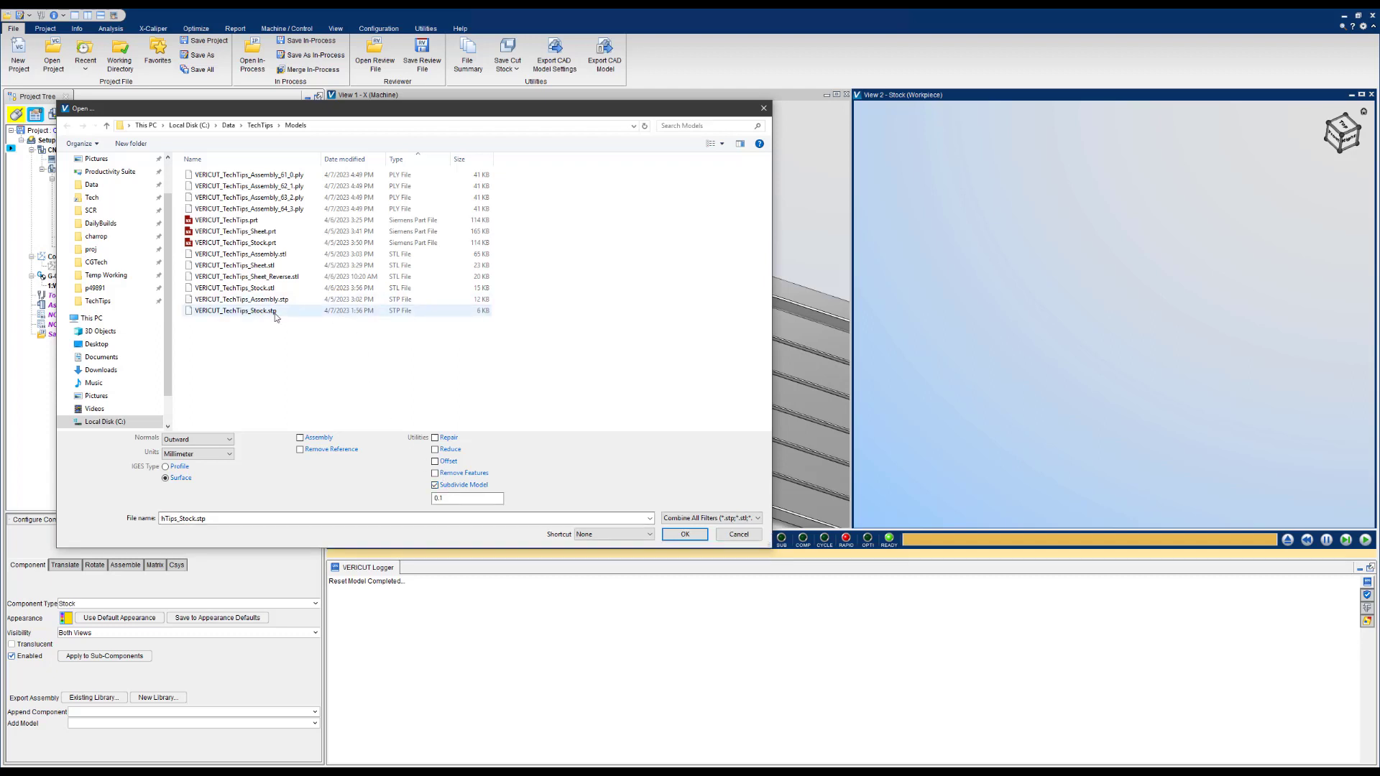
left_click(286, 256)
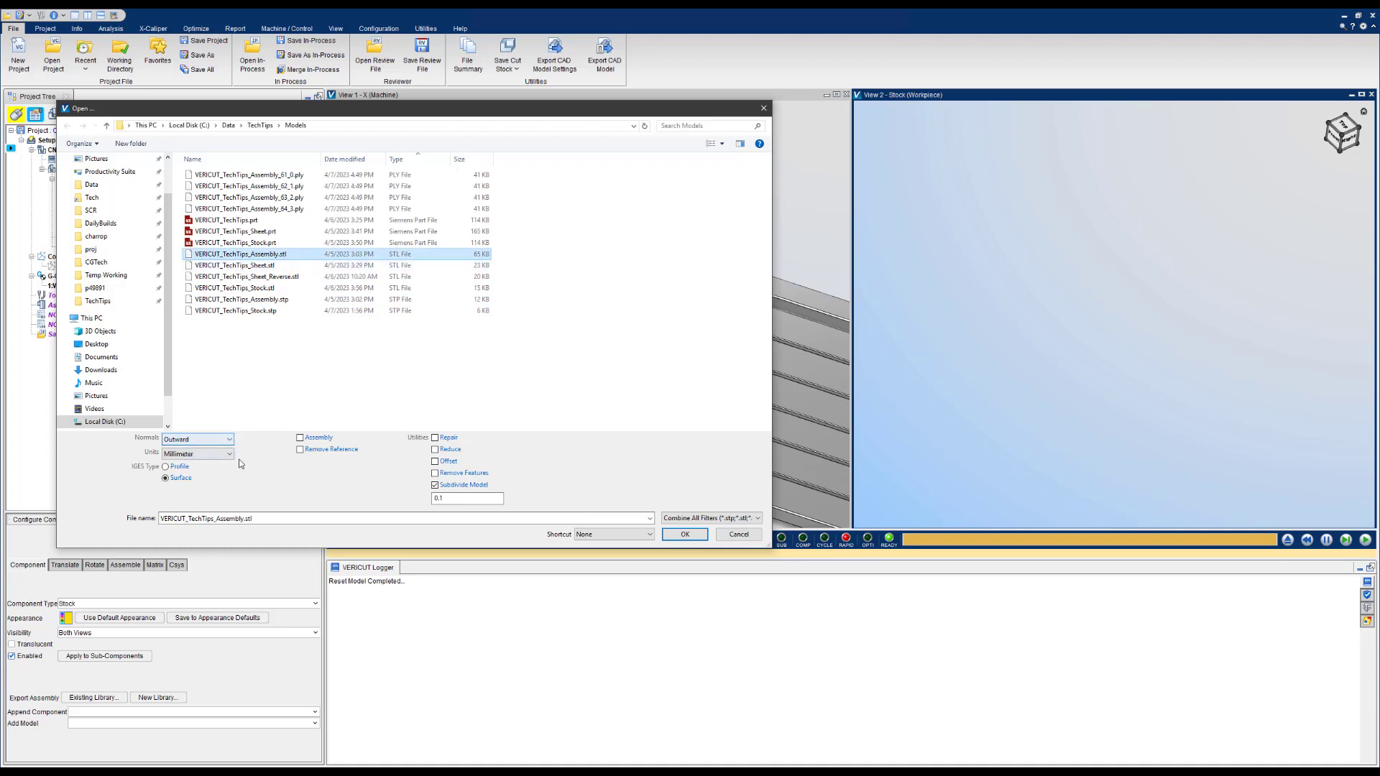
left_click(229, 454)
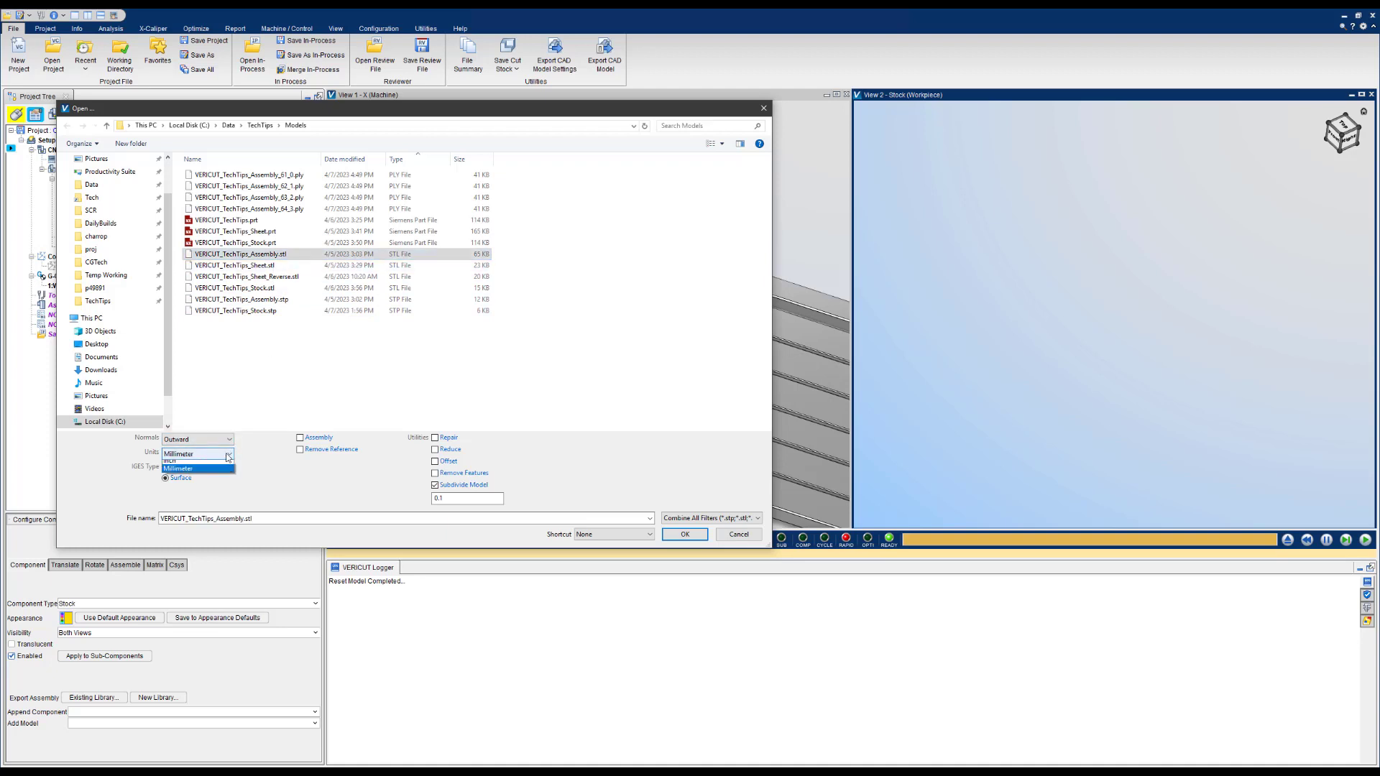
left_click(206, 465)
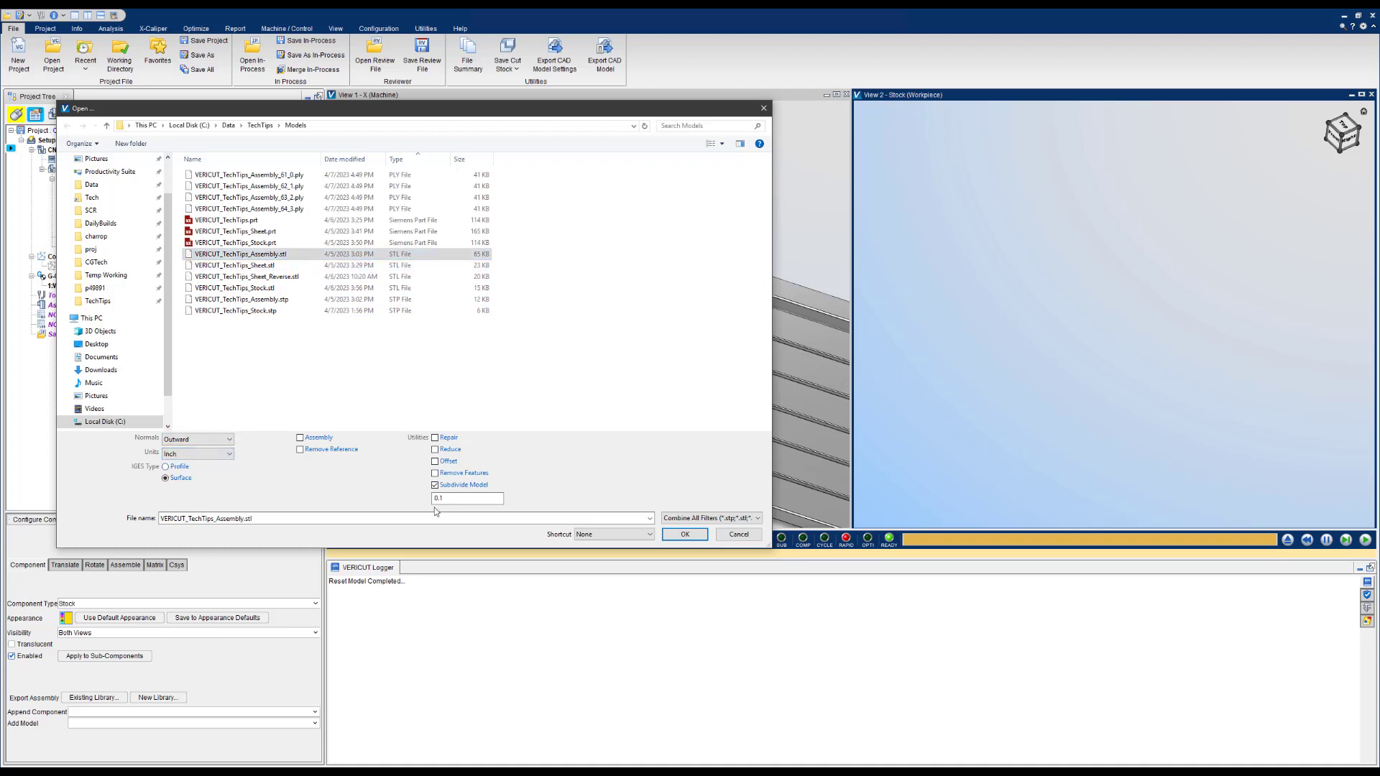
left_click(686, 534)
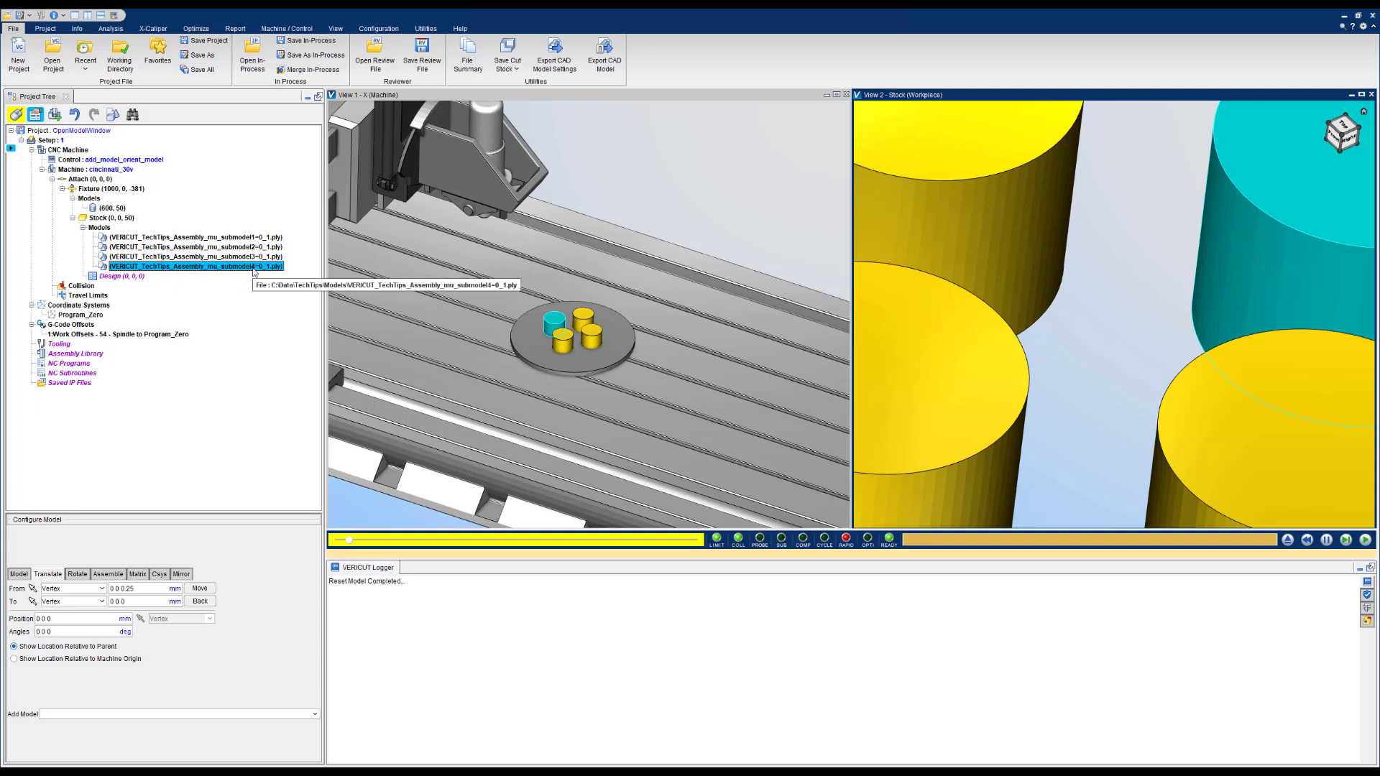
Select the four VERICUT_TechTips_Assembly submodels in the Project Tree and bring up their context menu.
left_click(190, 238, "shift")
right_click(187, 242)
Delete the four assembly submodels, then add VERICUT_TechTips_Sheet.stl to the Stock in inches.
left_click(197, 283)
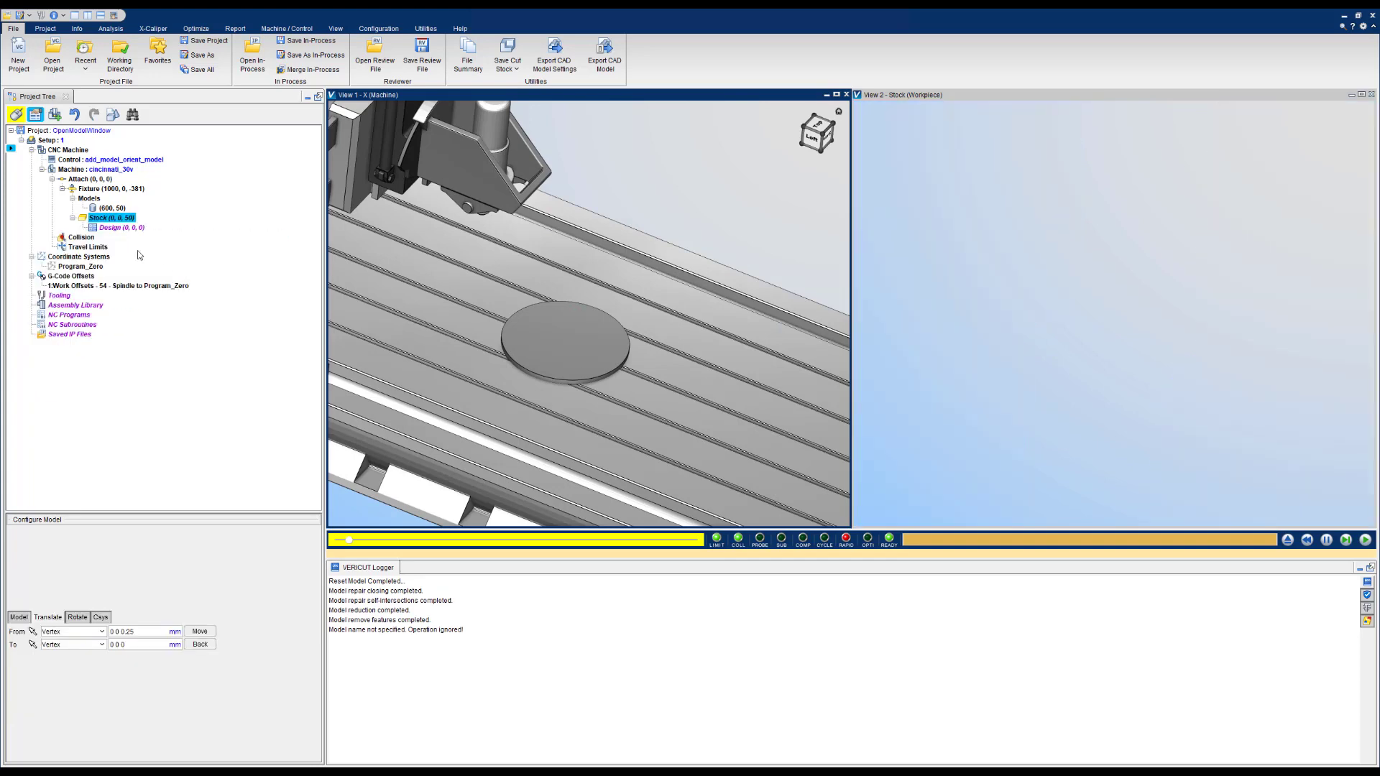
right_click(100, 218)
mouse_move(152, 290)
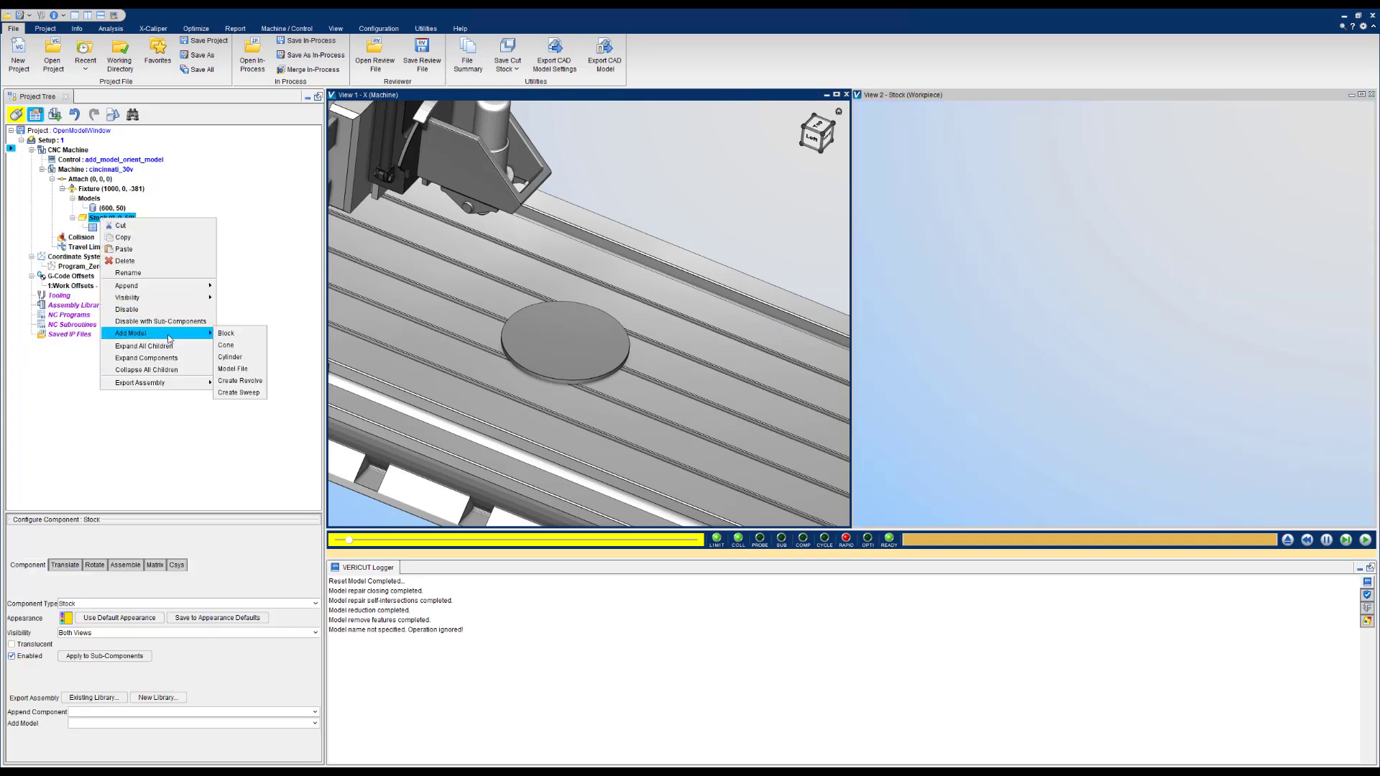
left_click(234, 374)
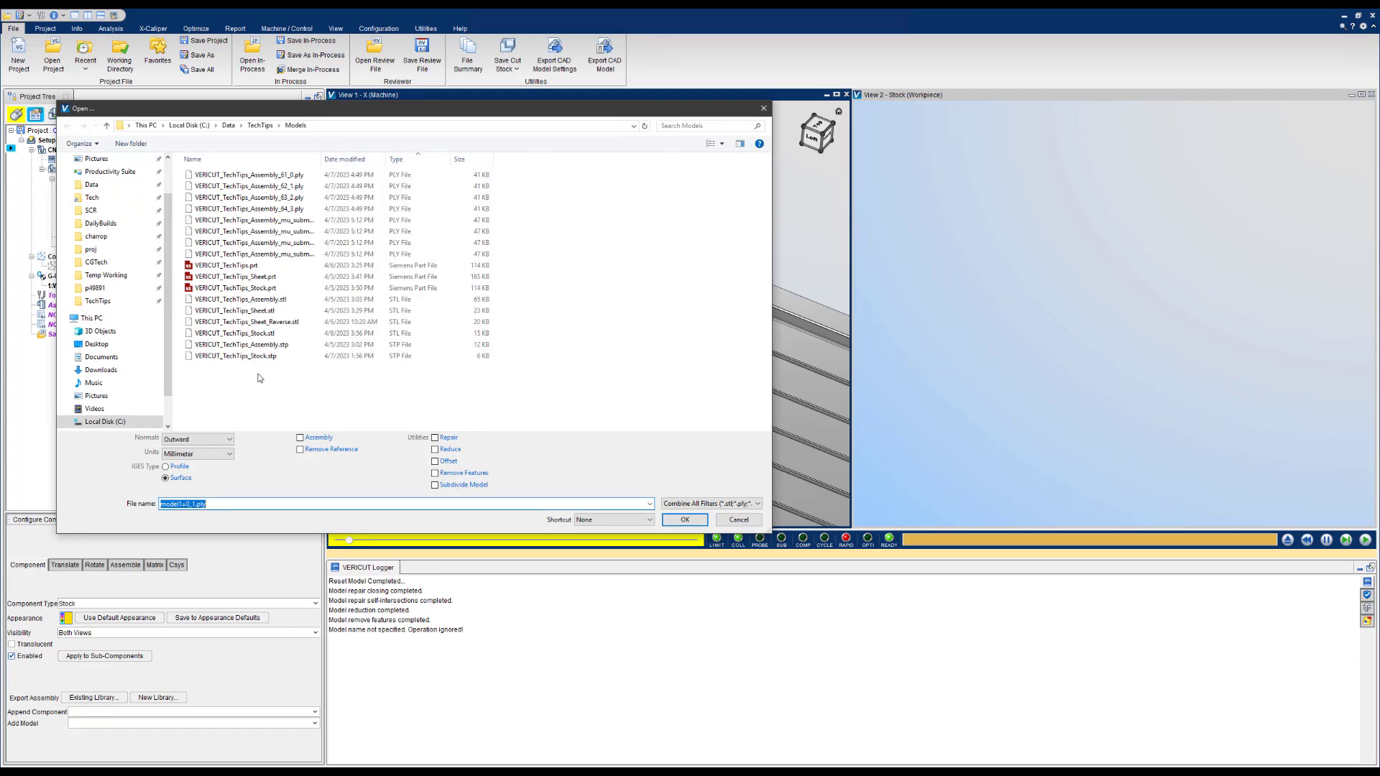
left_click(266, 312)
left_click(197, 454)
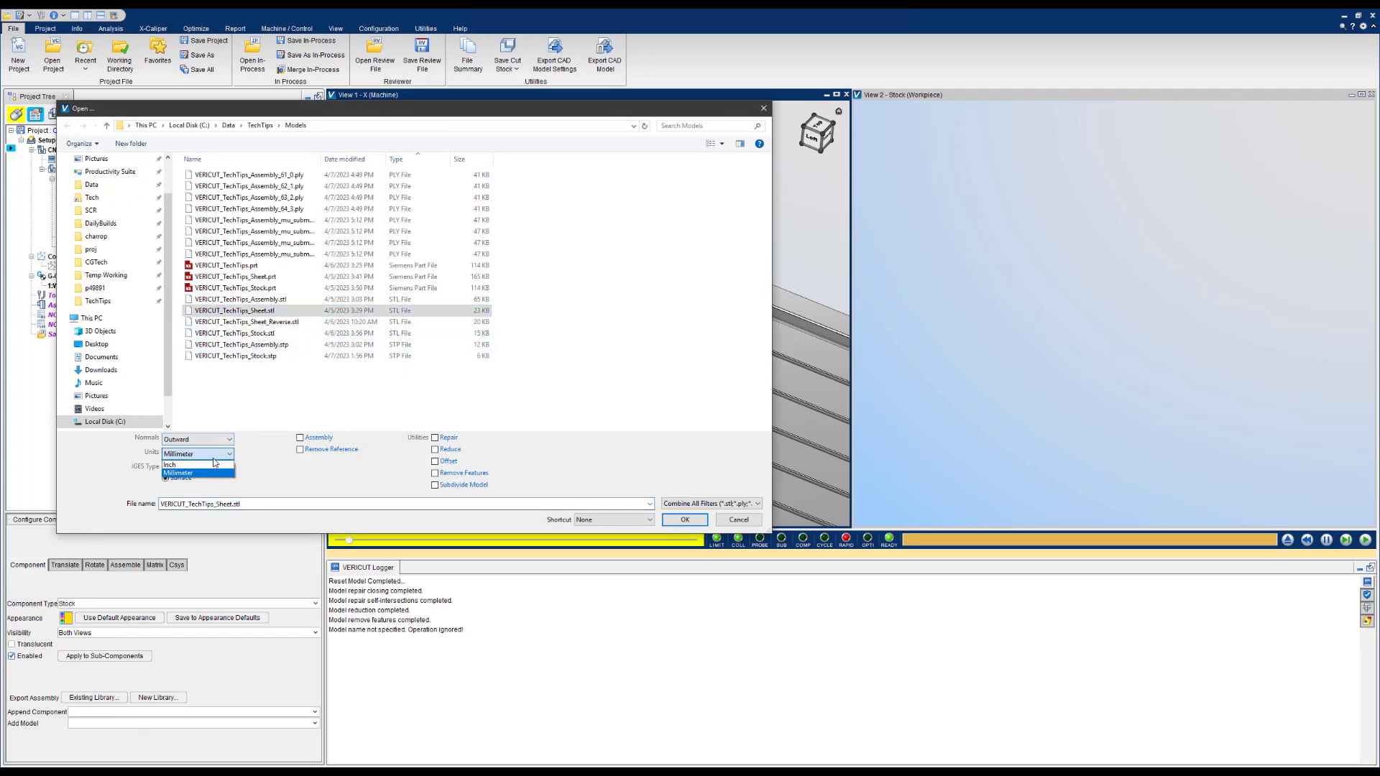
left_click(184, 466)
left_click(684, 519)
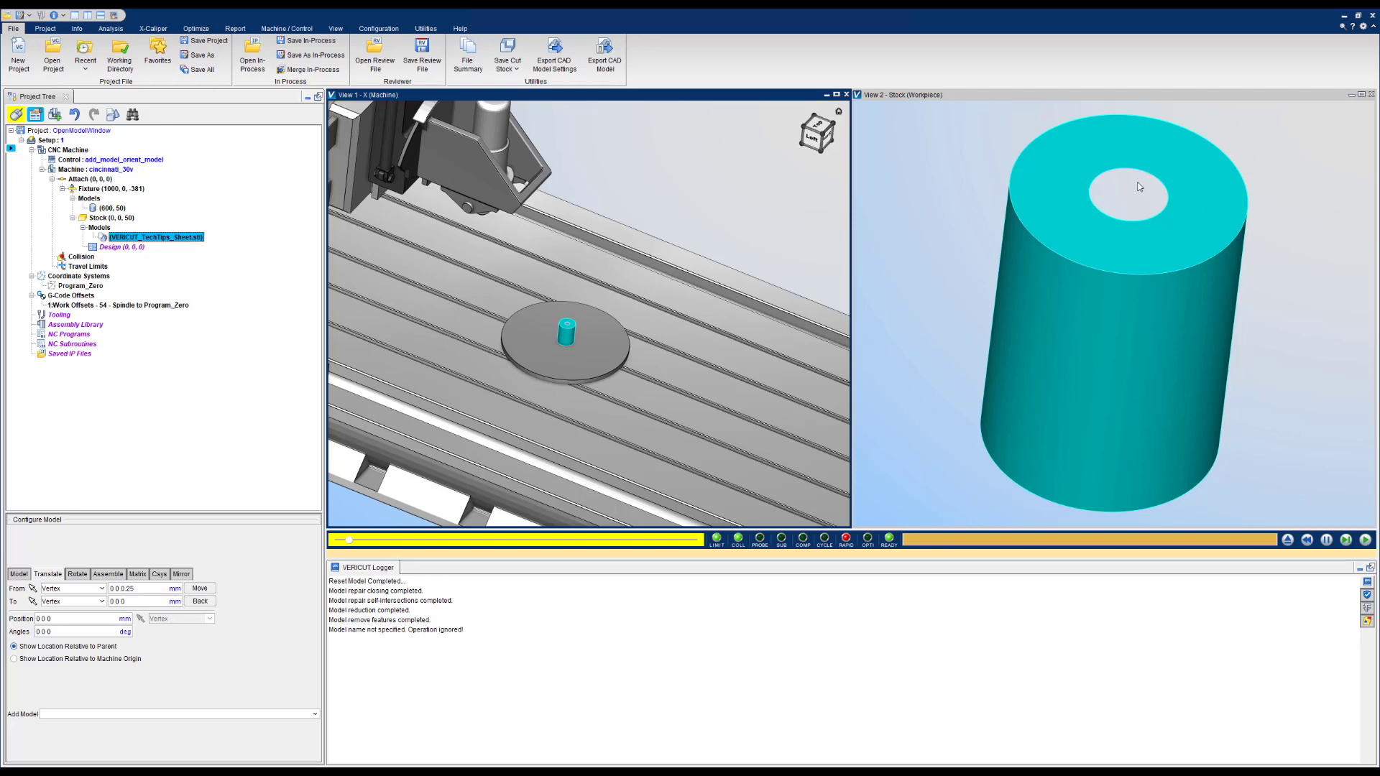
left_click_drag(953, 403, 995, 234)
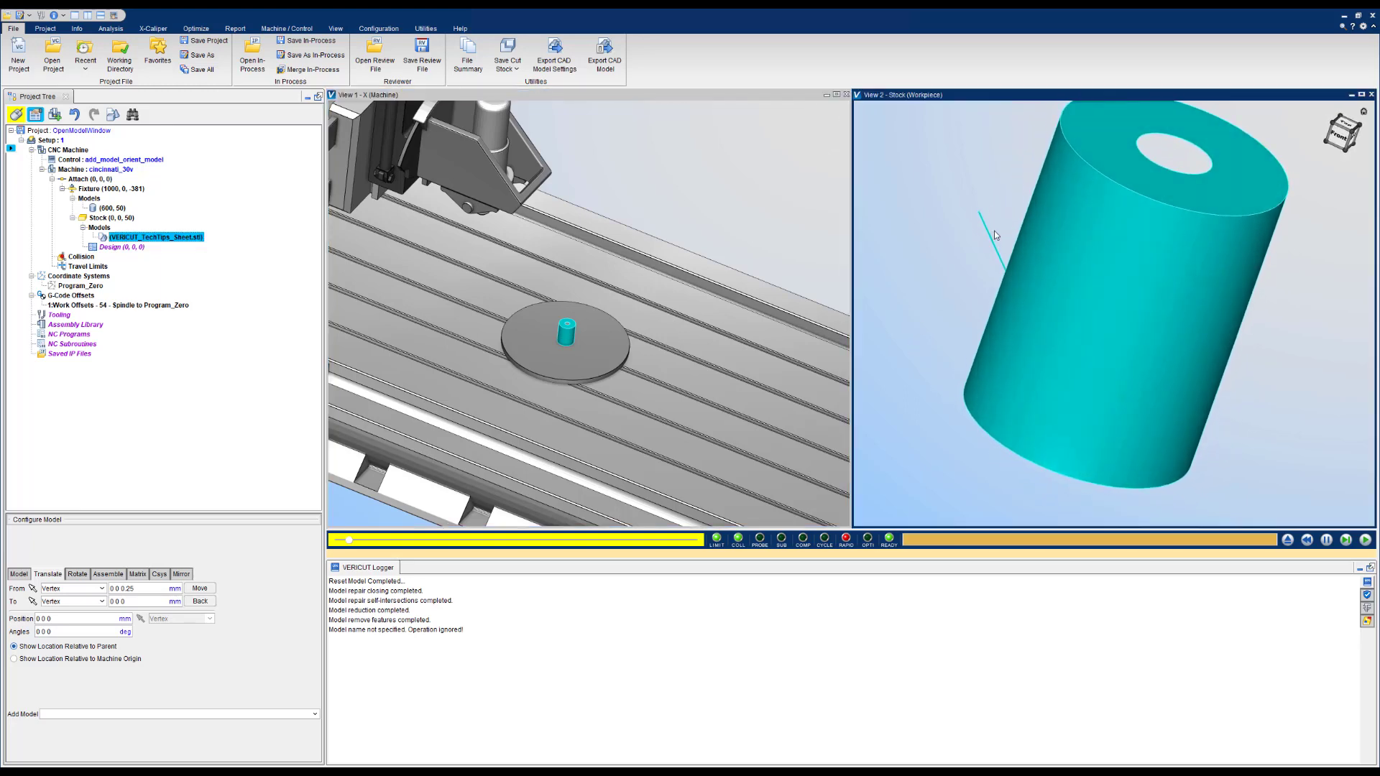
scroll(996, 252, "down", 3)
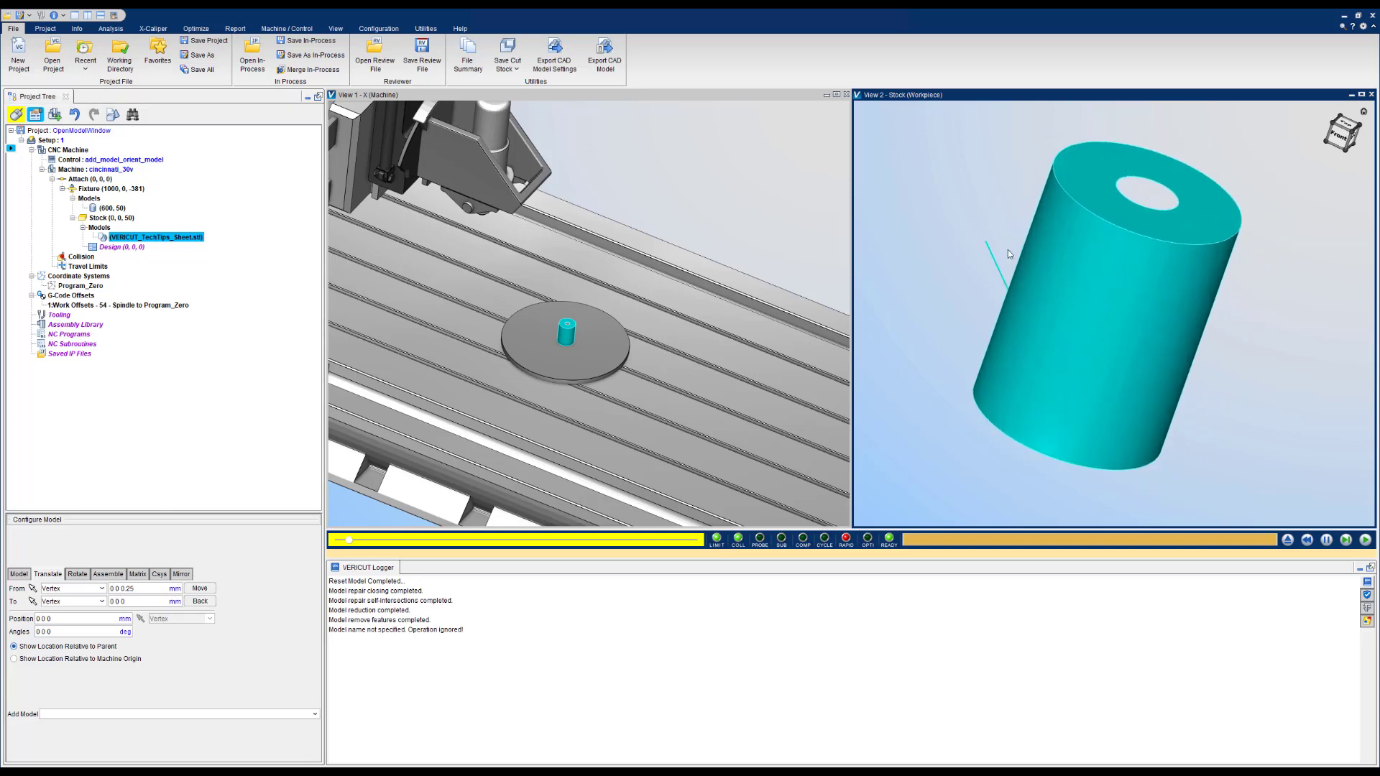
left_click_drag(1187, 257, 1162, 256)
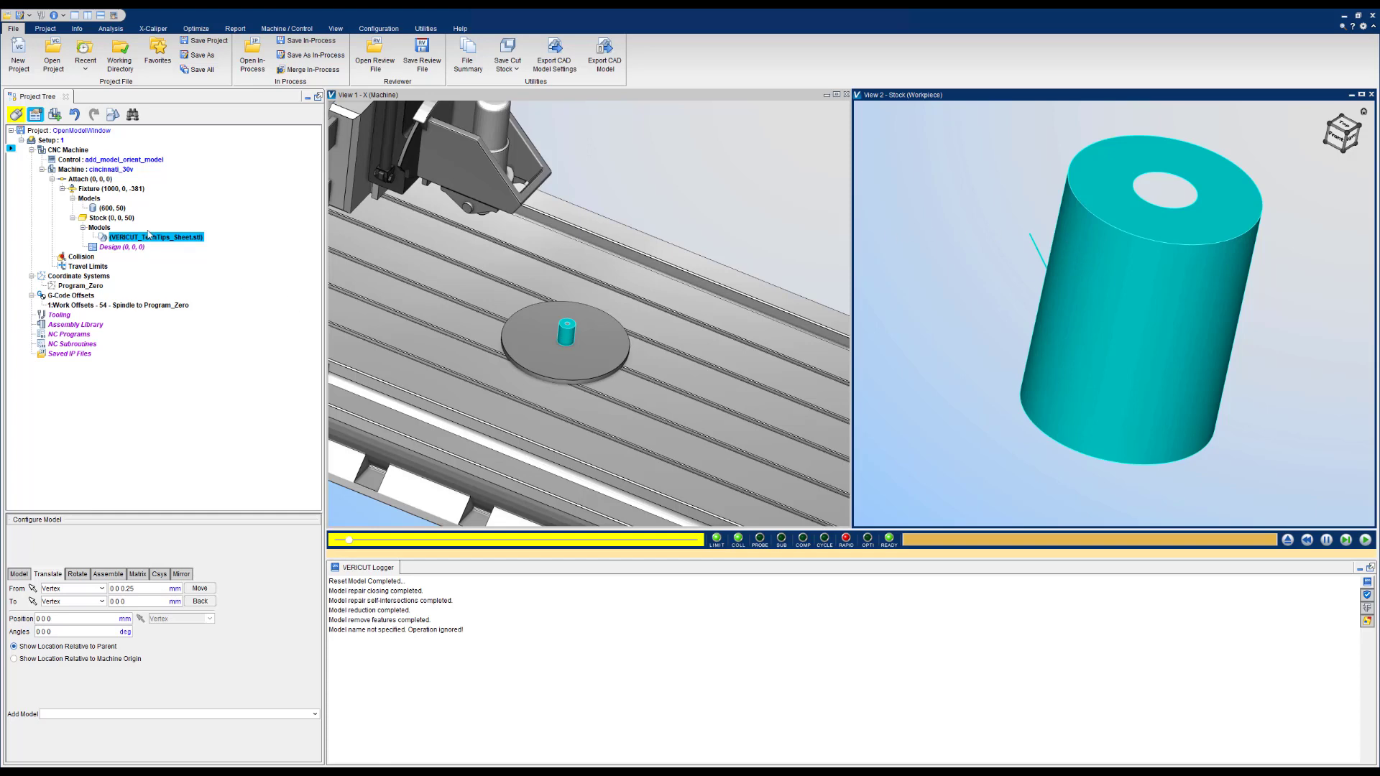
right_click(125, 243)
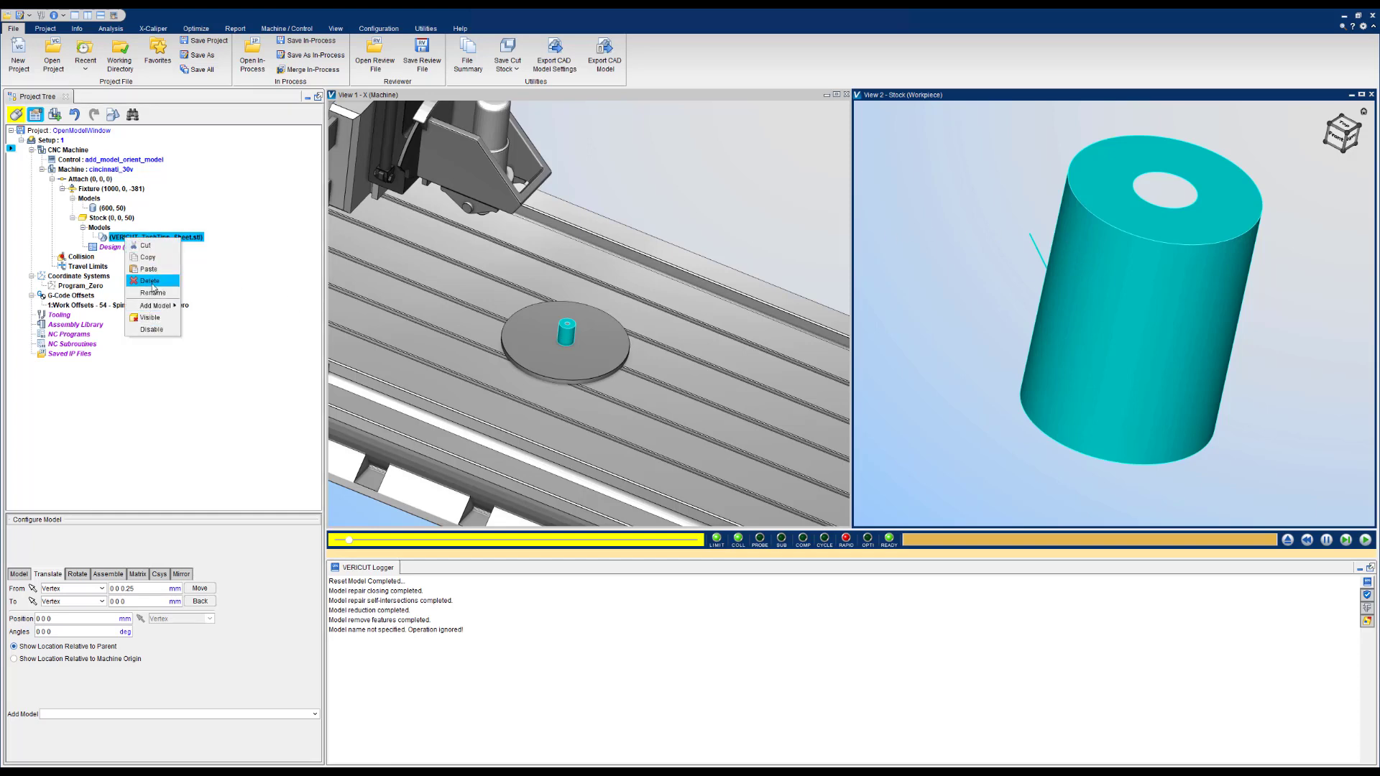
Delete the sheet model and start a new Stock model-file import in inch units.
left_click(147, 284)
right_click(103, 223)
mouse_move(164, 338)
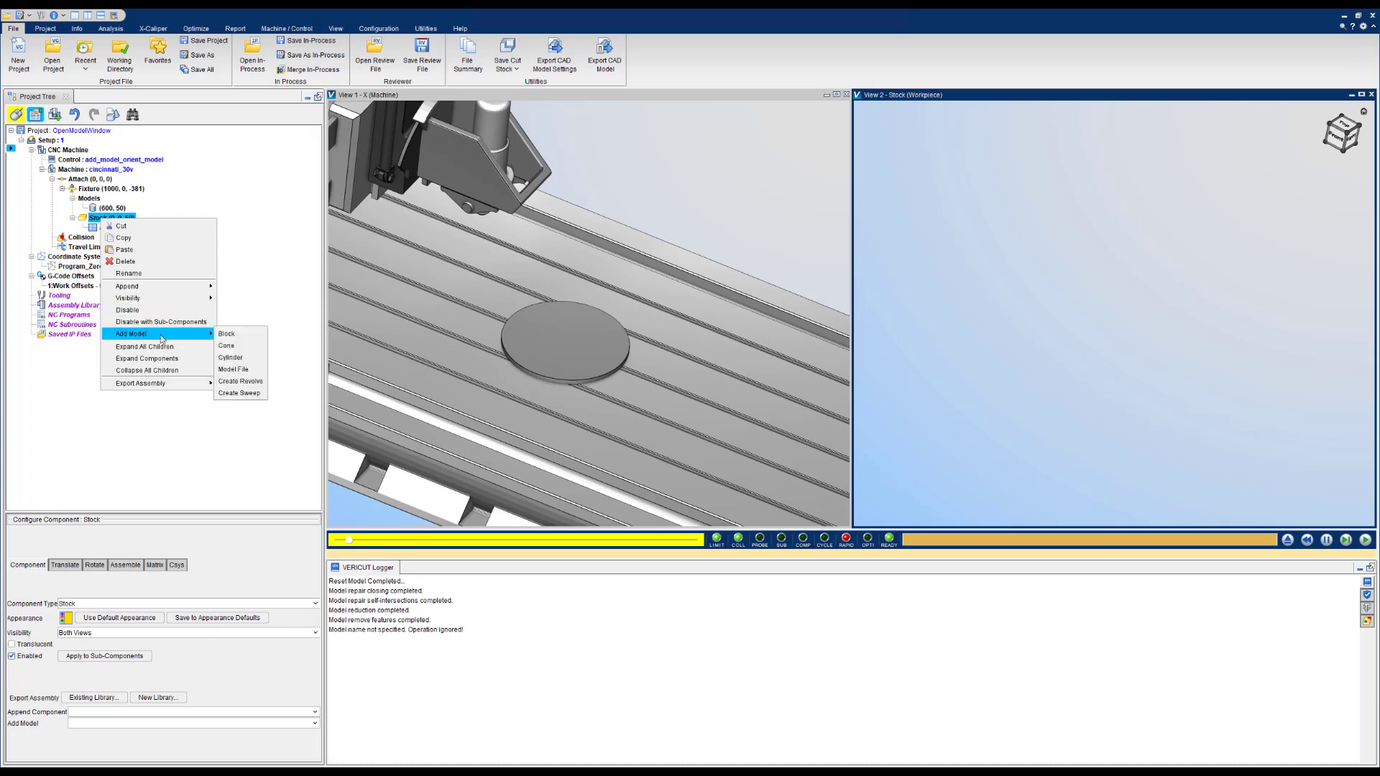
left_click(247, 359)
left_click(195, 453)
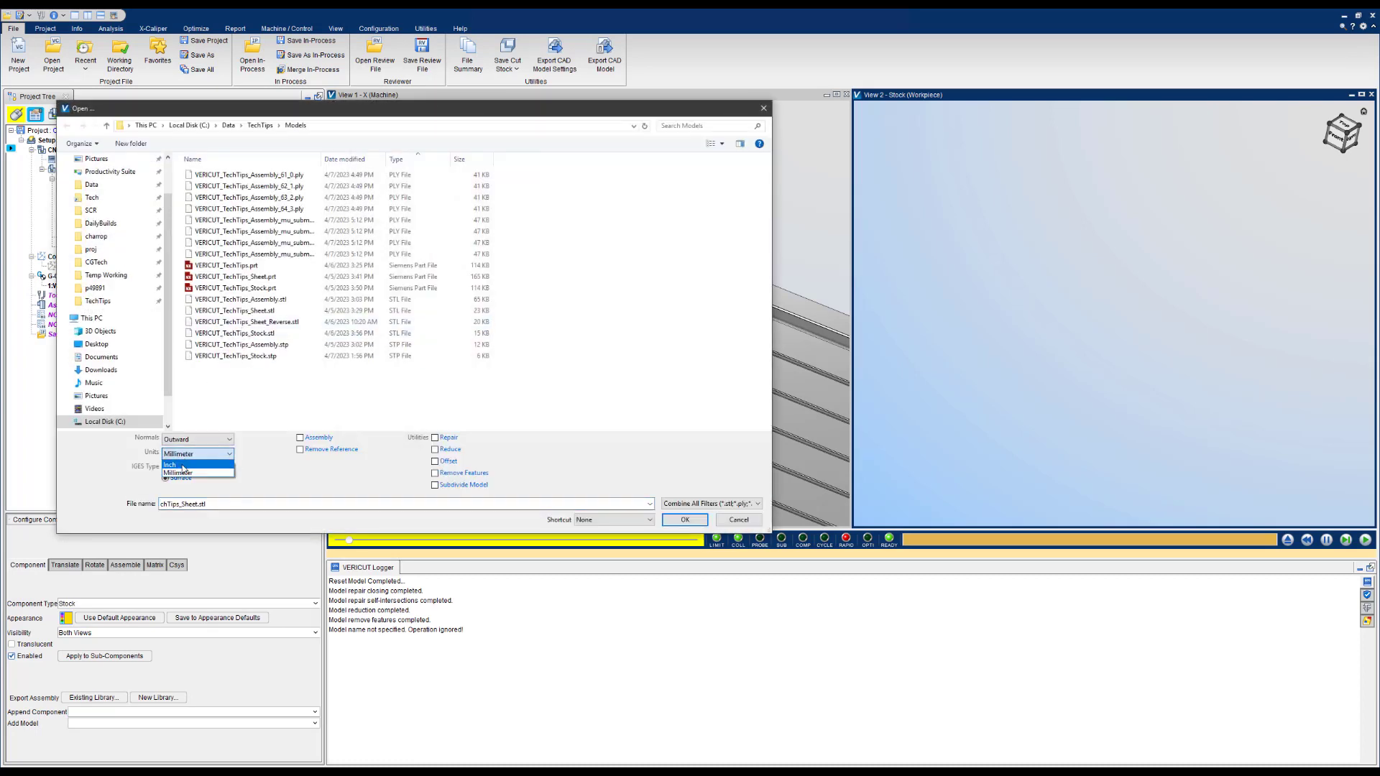
left_click(180, 464)
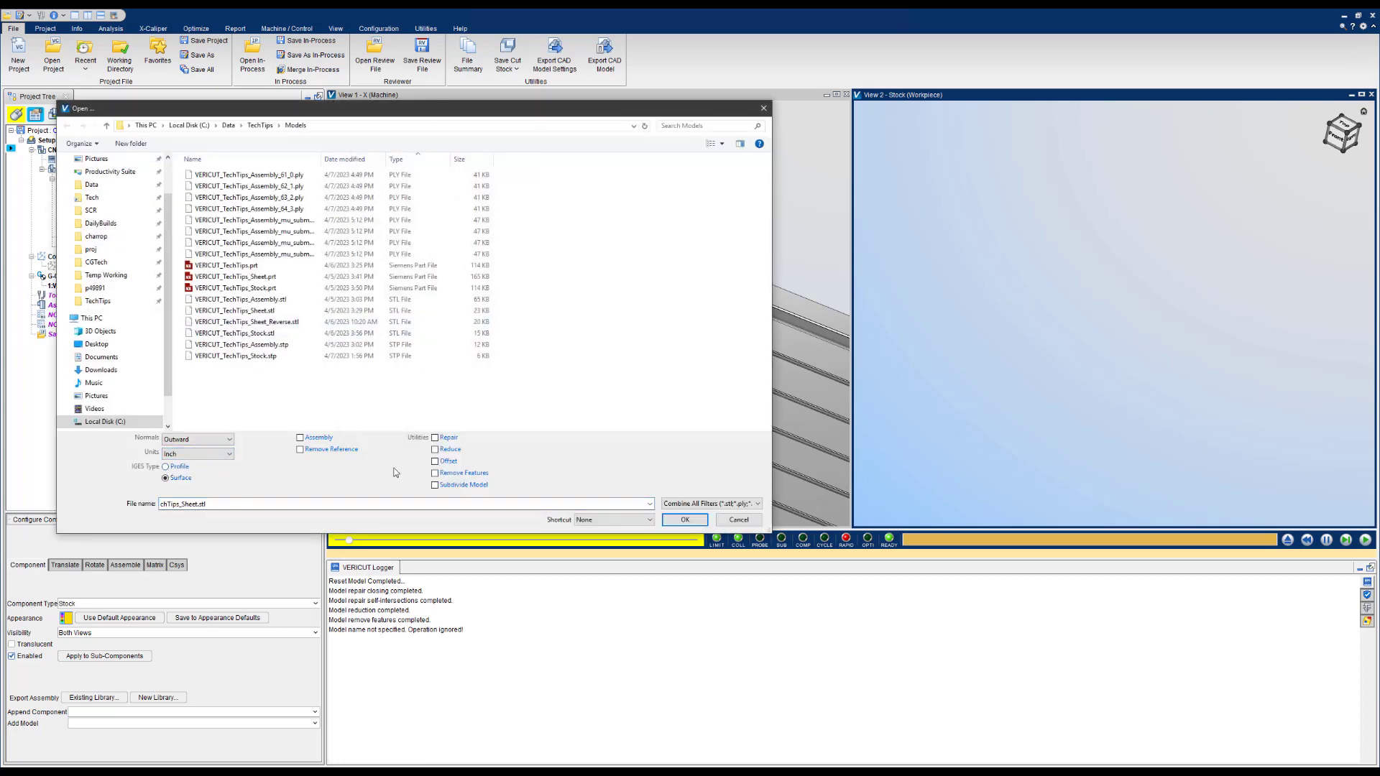
Import the sheet with Reduce set to 0.1 and outward Remove Features at 0.05.
left_click(448, 450)
left_click(470, 463)
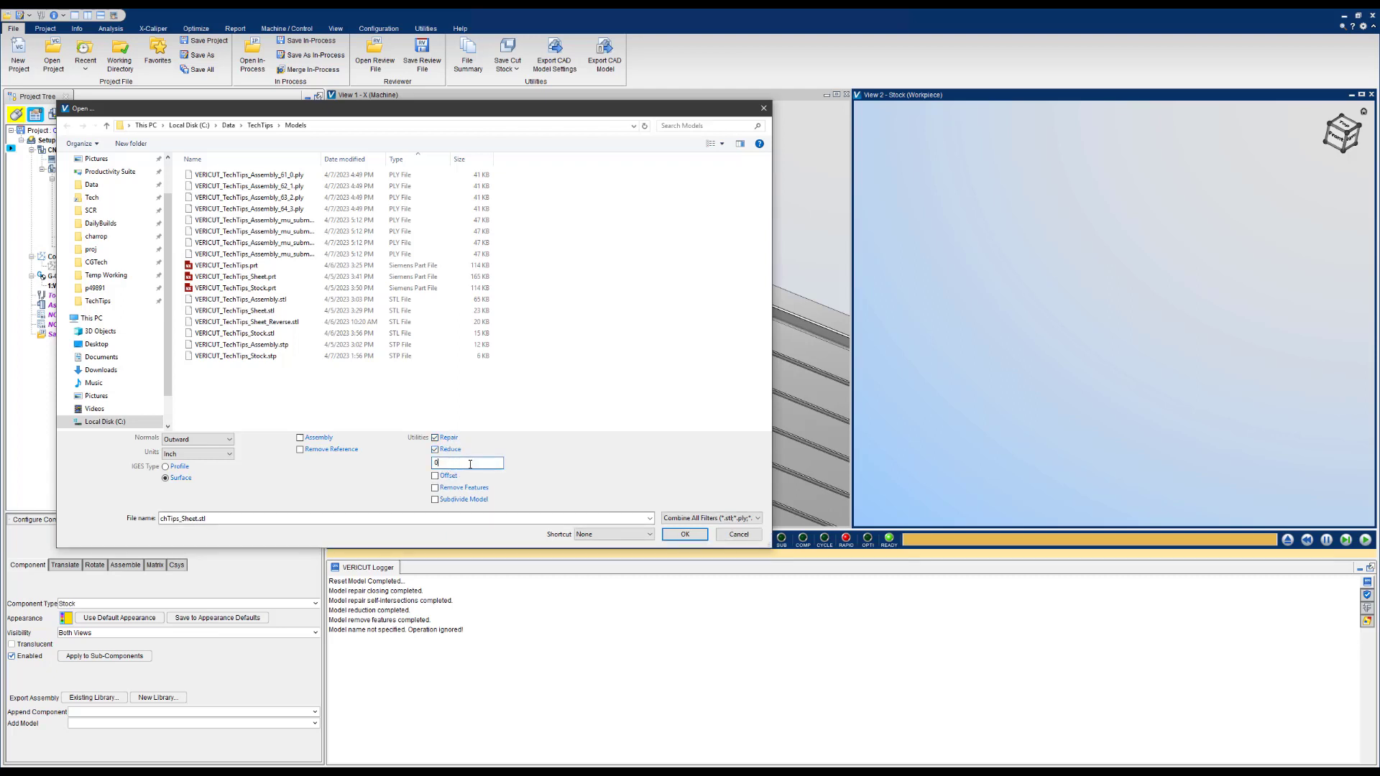
type(".1")
left_click(473, 490)
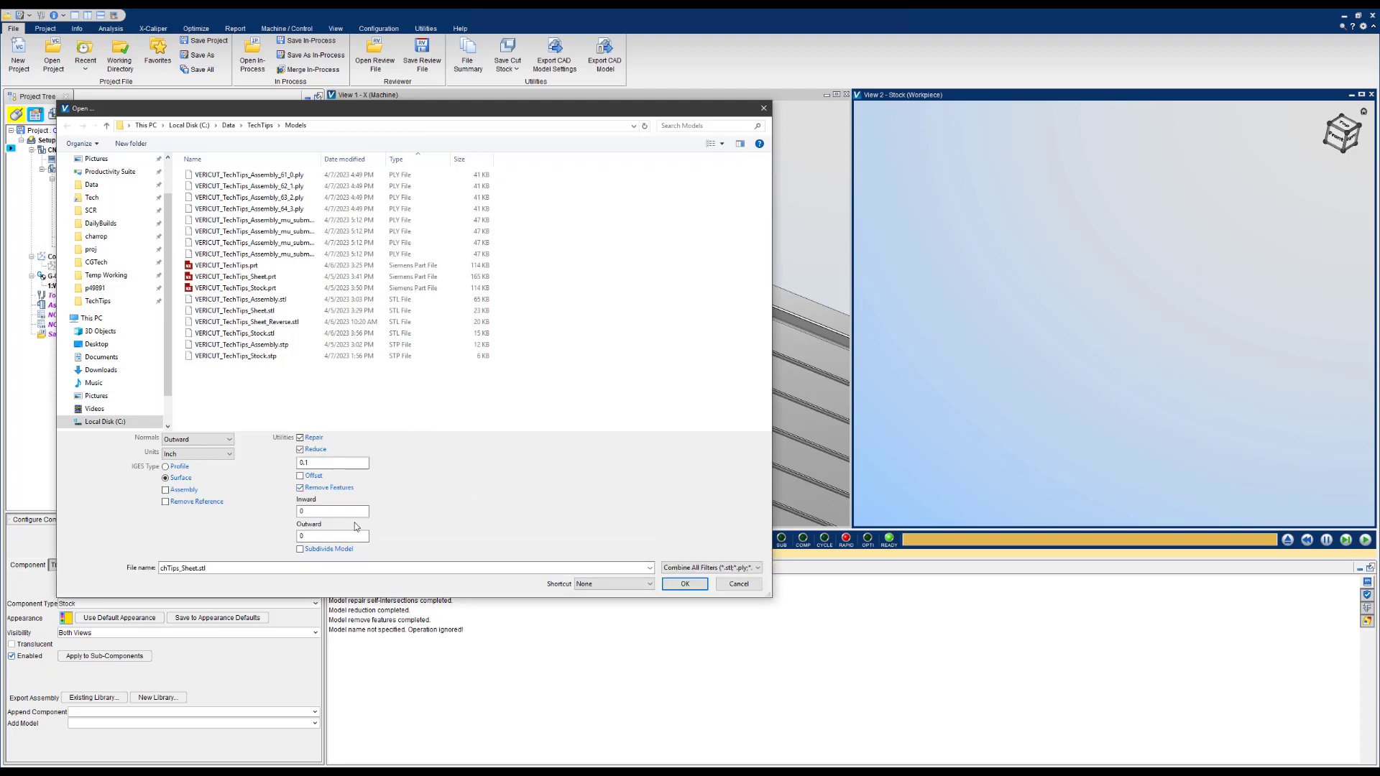
left_click(338, 536)
type(".05")
left_click(684, 583)
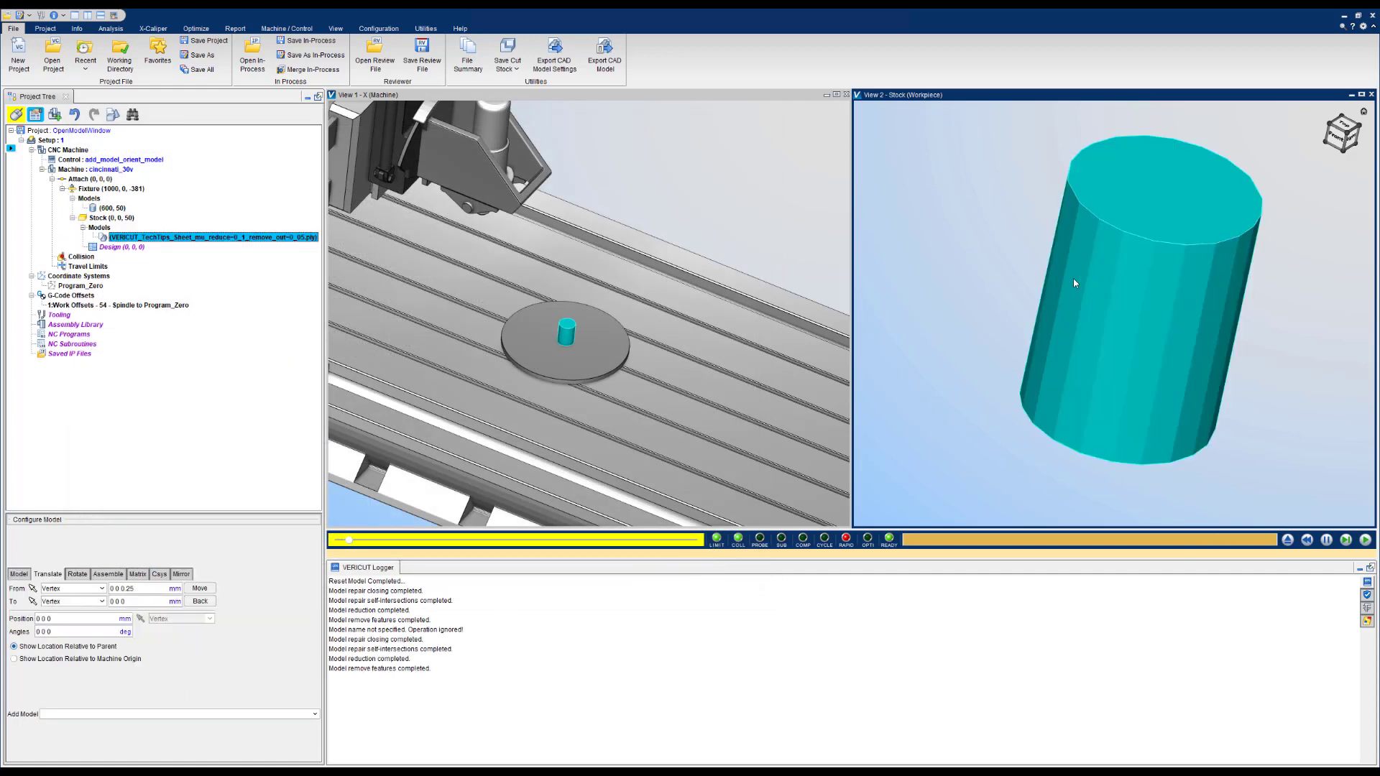
middle_click_drag(1153, 299, 1131, 234)
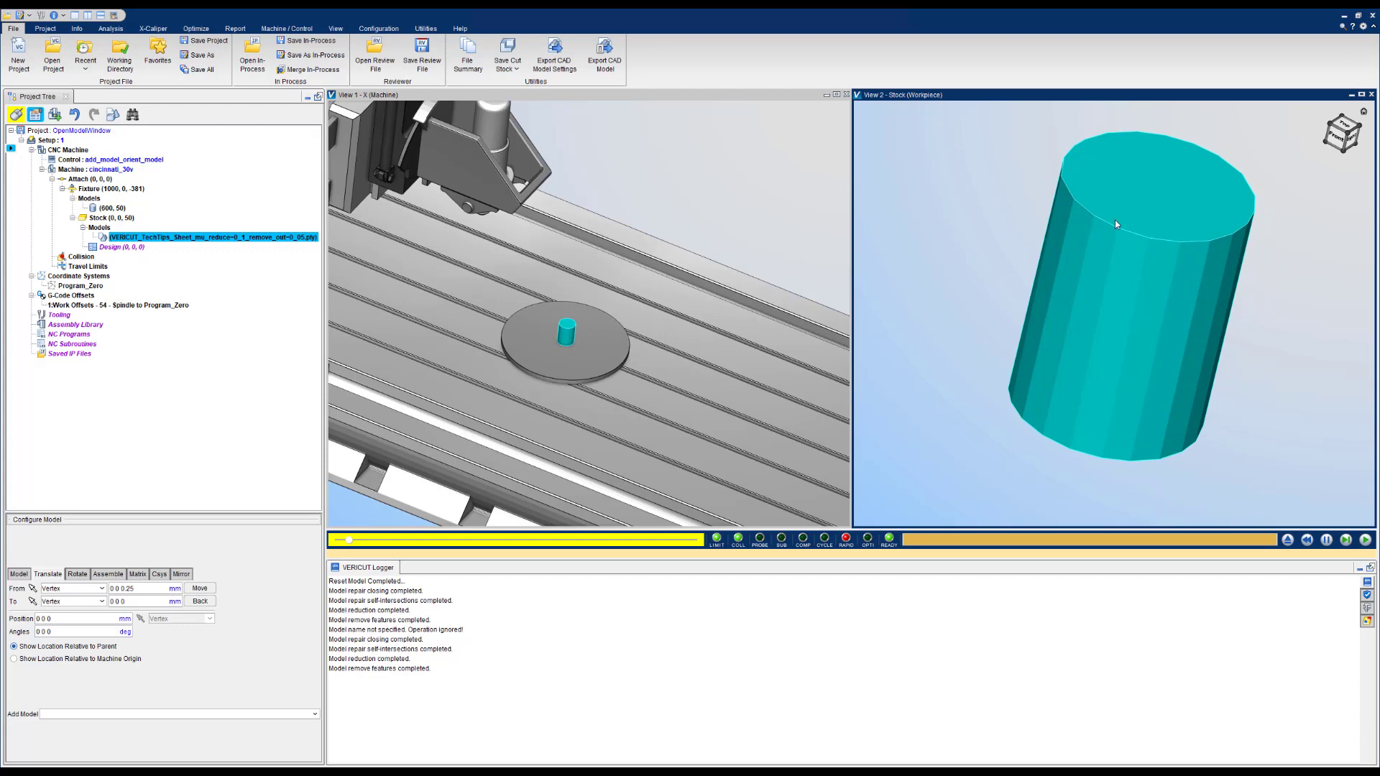
left_click(1020, 256)
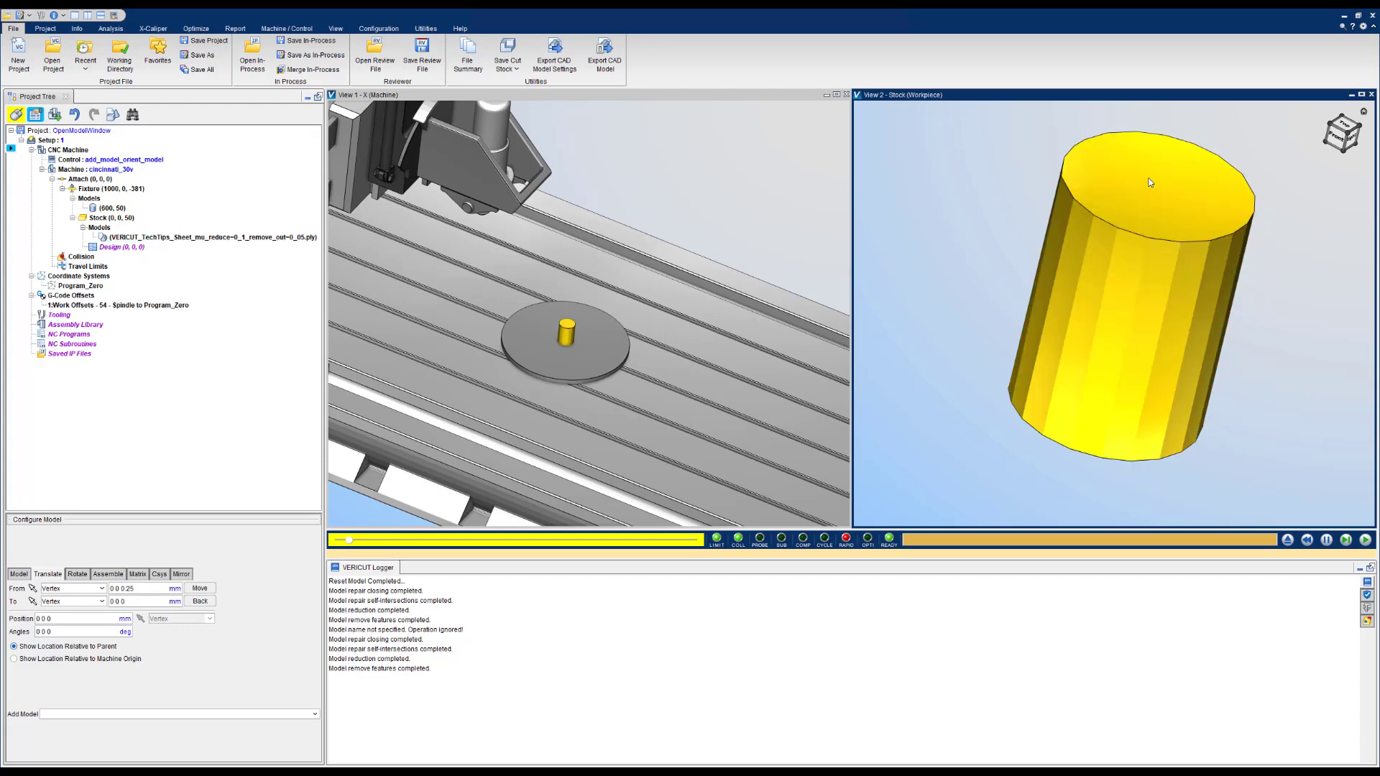
mouse_move(1020, 256)
middle_mouse_down()
mouse_move(1130, 265)
mouse_move(1179, 292)
mouse_move(825, 196)
mouse_move(754, 209)
mouse_move(968, 274)
mouse_move(946, 274)
middle_mouse_up()
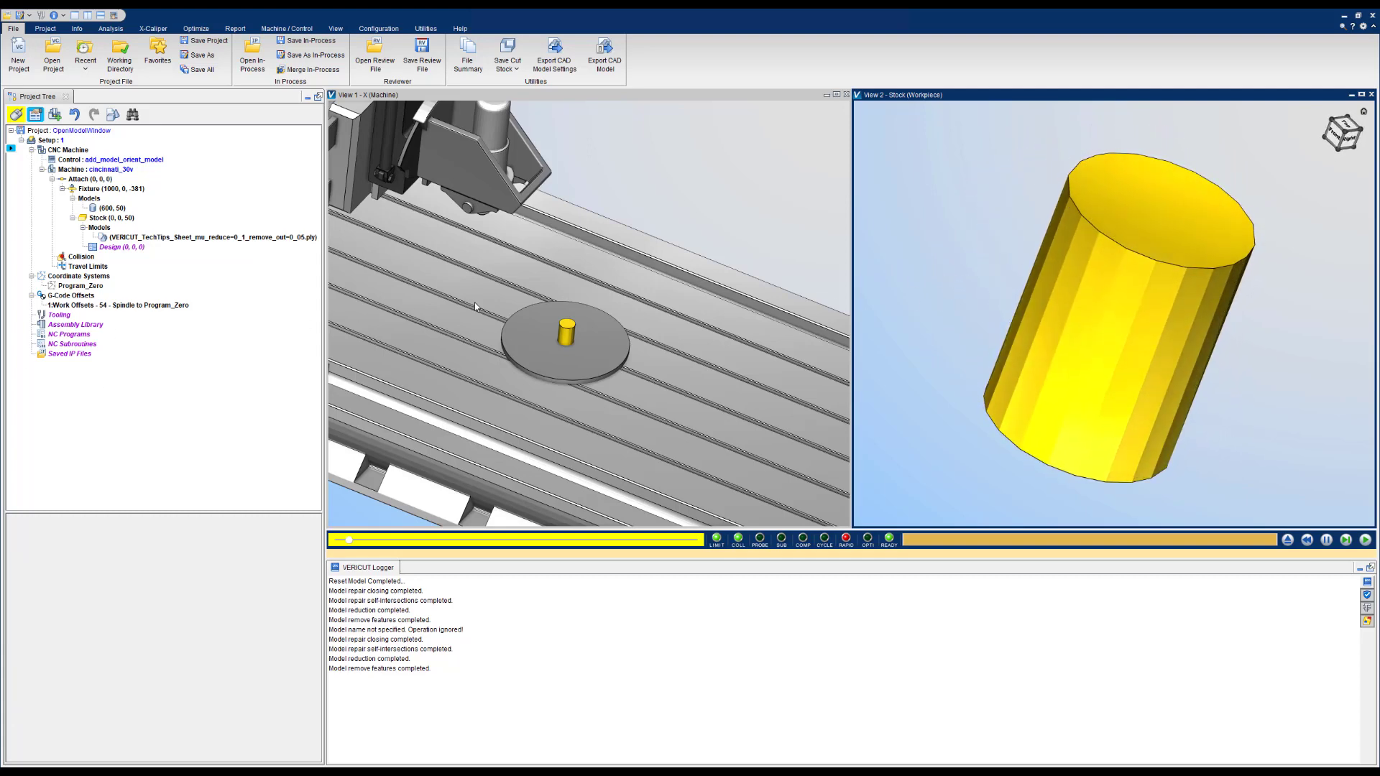